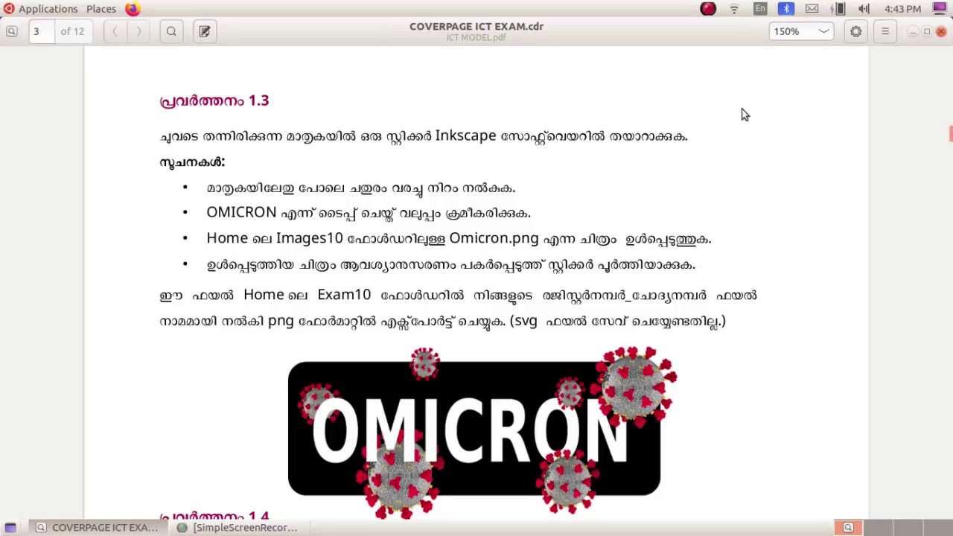
Minimise the Document Viewer after reading task 1.3's OMICRON sticker instructions on page 3.
left_click(912, 33)
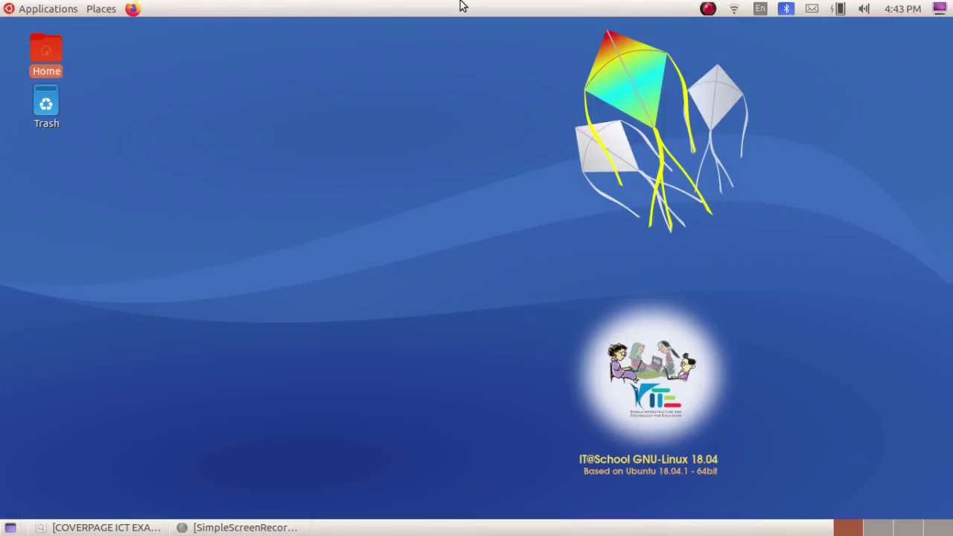
Launch Inkscape Vector Graphics Editor and briefly check the exam PDF before hiding it again.
left_click(65, 11)
mouse_move(44, 112)
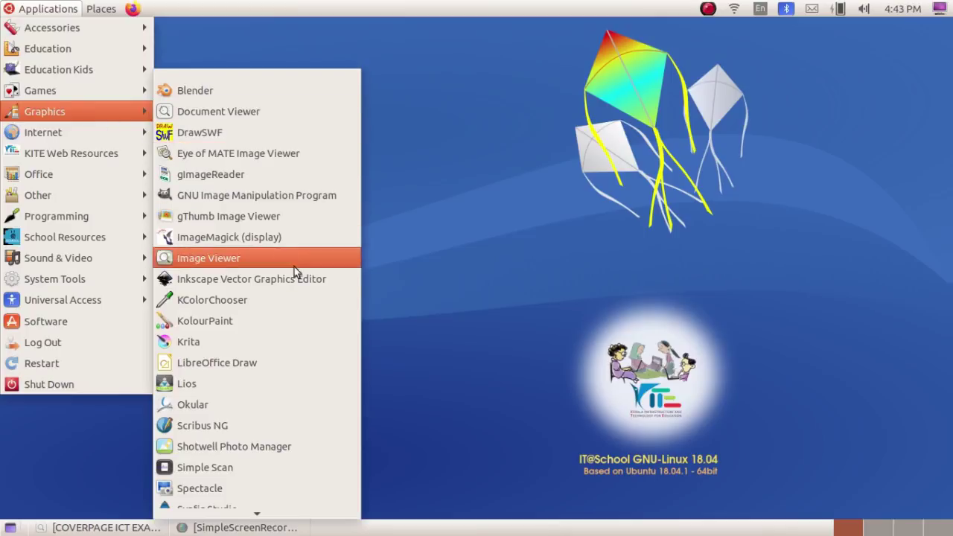
left_click(301, 279)
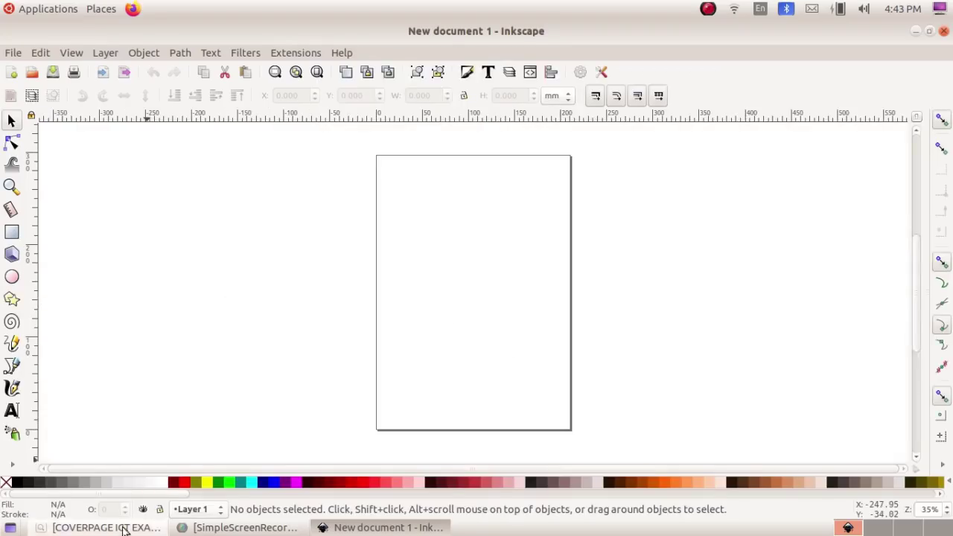
left_click(104, 527)
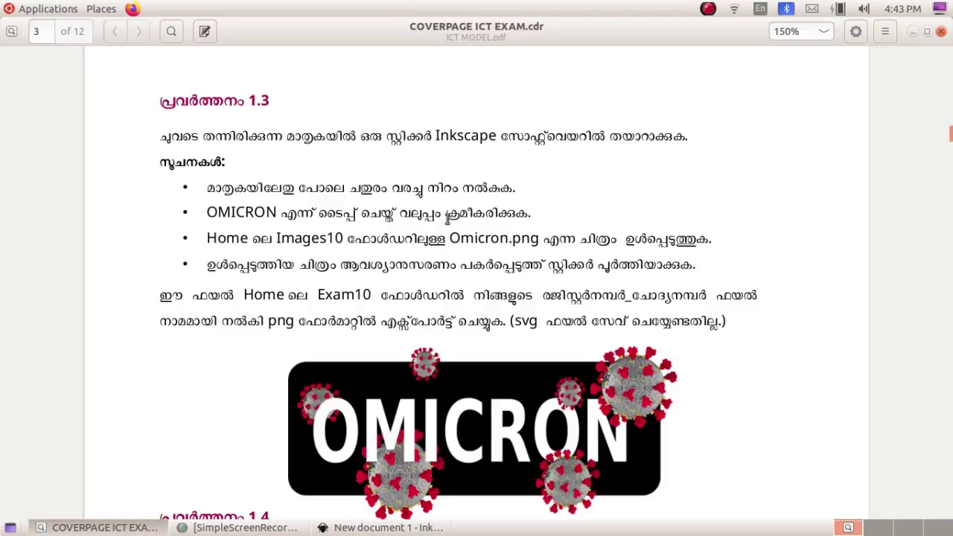
left_click(104, 527)
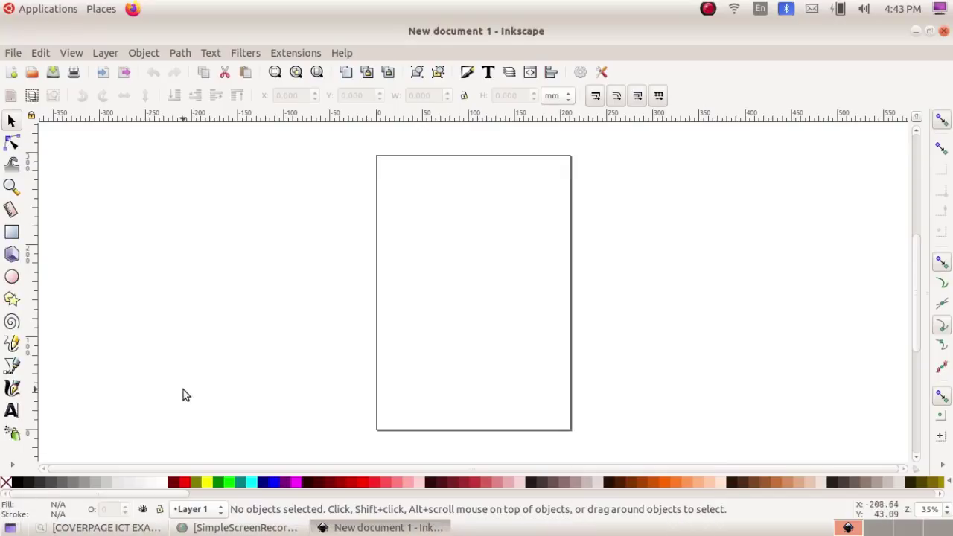
Draw a wide black rectangle across the page with the Rectangle tool.
left_click(11, 232)
mouse_move(209, 199)
left_mouse_down()
mouse_move(455, 336)
mouse_move(589, 332)
left_mouse_up()
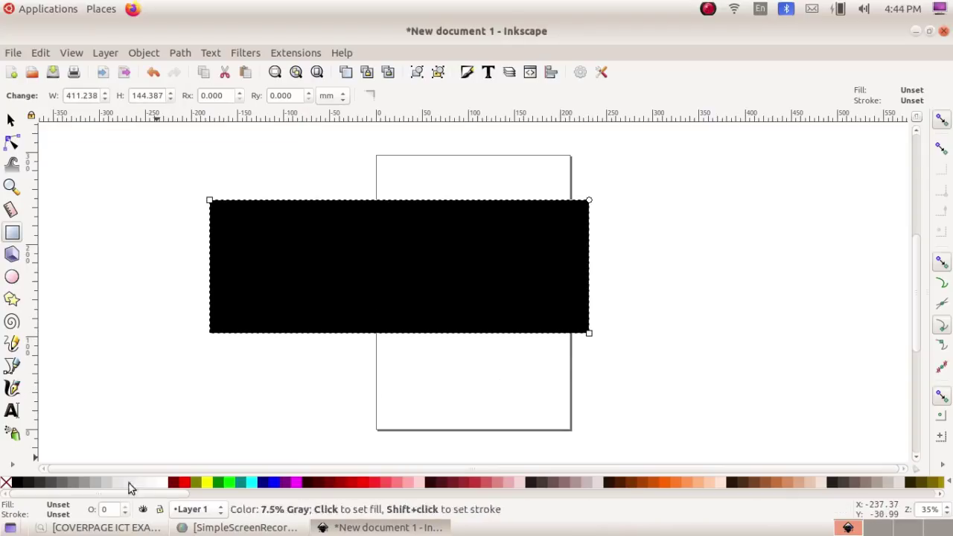
left_click(104, 527)
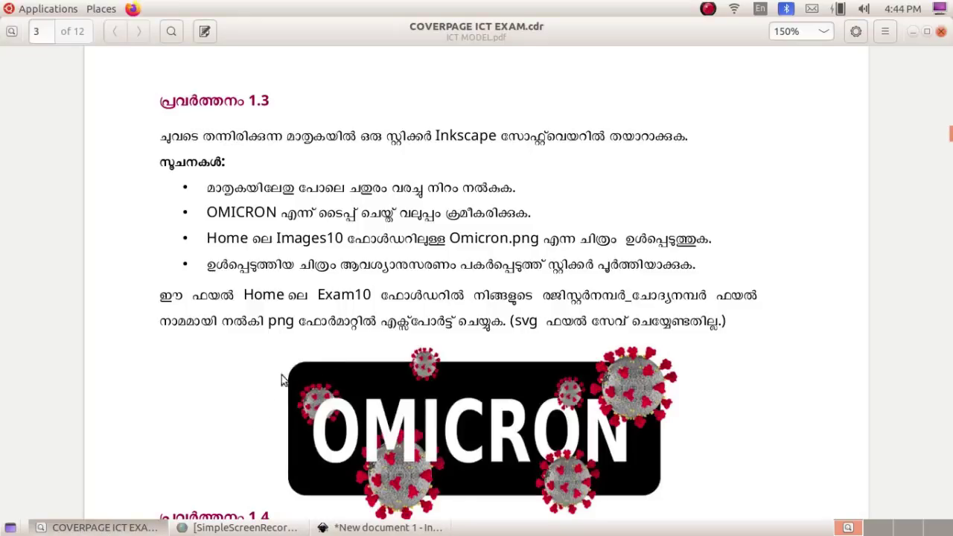
left_click(104, 527)
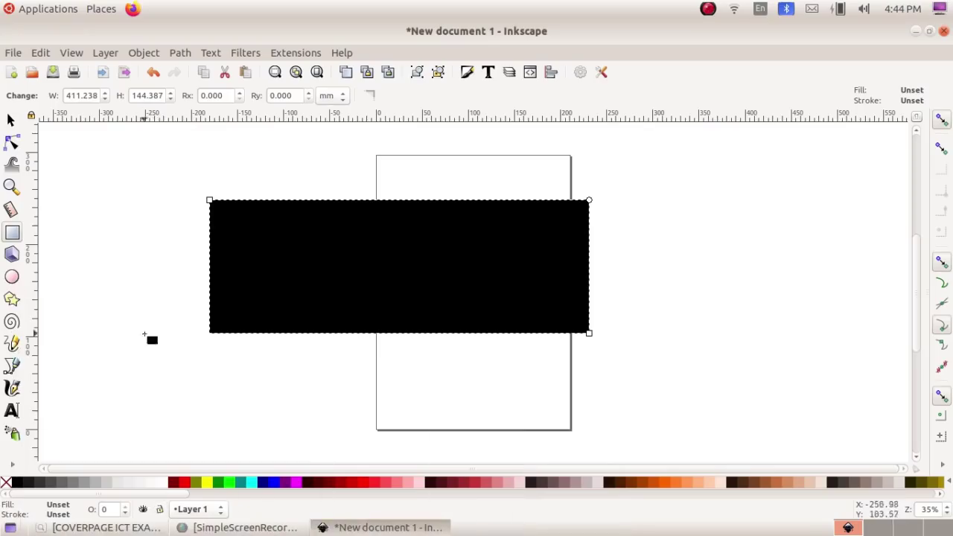
Round the rectangle's corners with its rounding handle, then compare with the sample sticker.
left_click(12, 144)
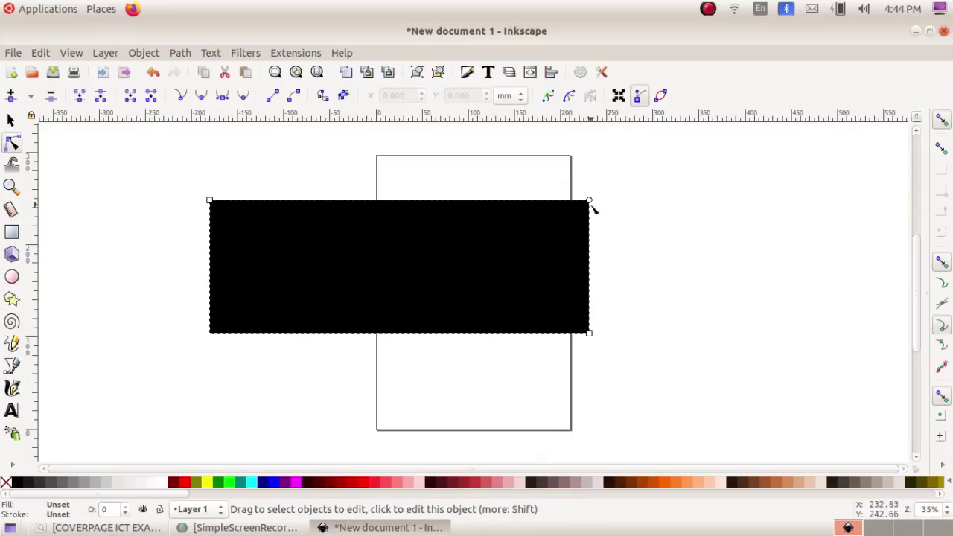
left_click_drag(590, 201, 596, 237)
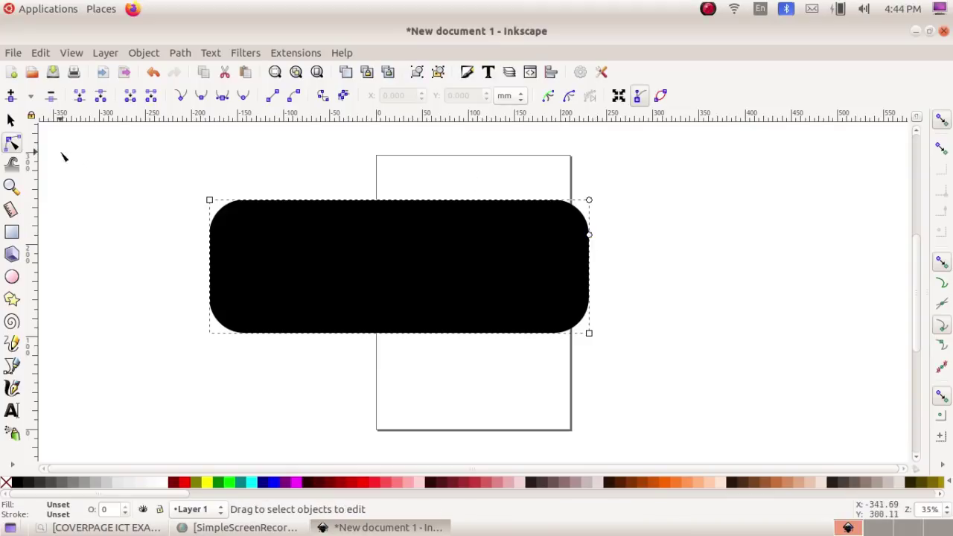
left_click(10, 119)
left_click(104, 527)
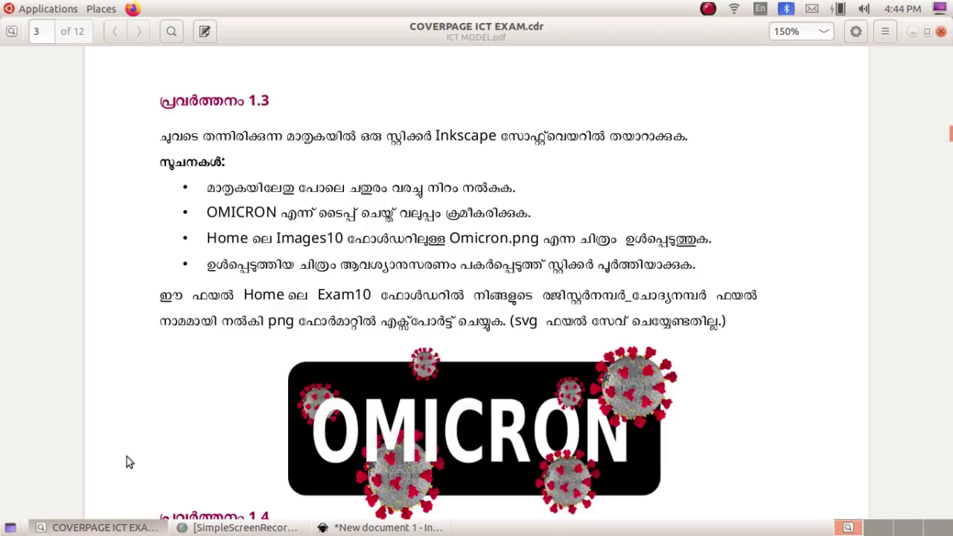
Add a text line reading OMICRON to the right of the page.
left_click(132, 525)
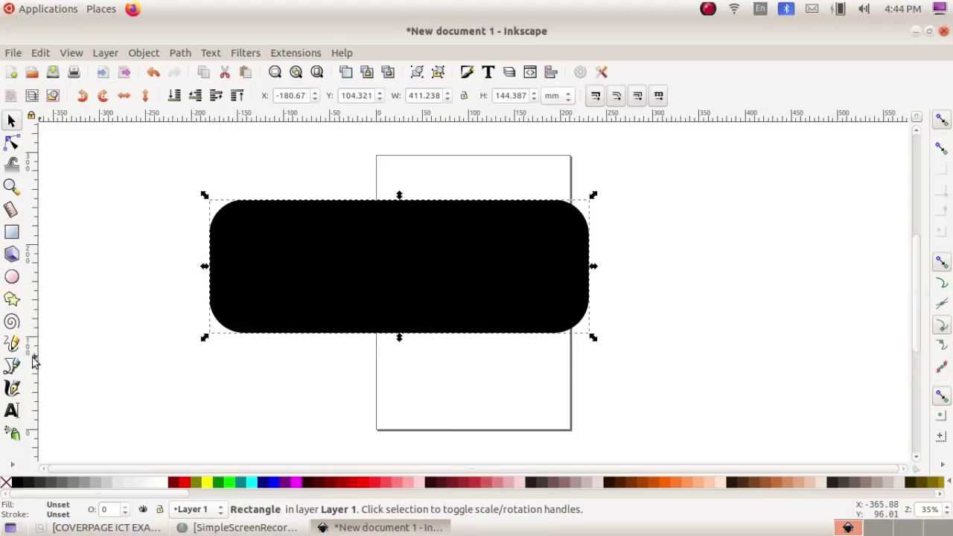
left_click(15, 412)
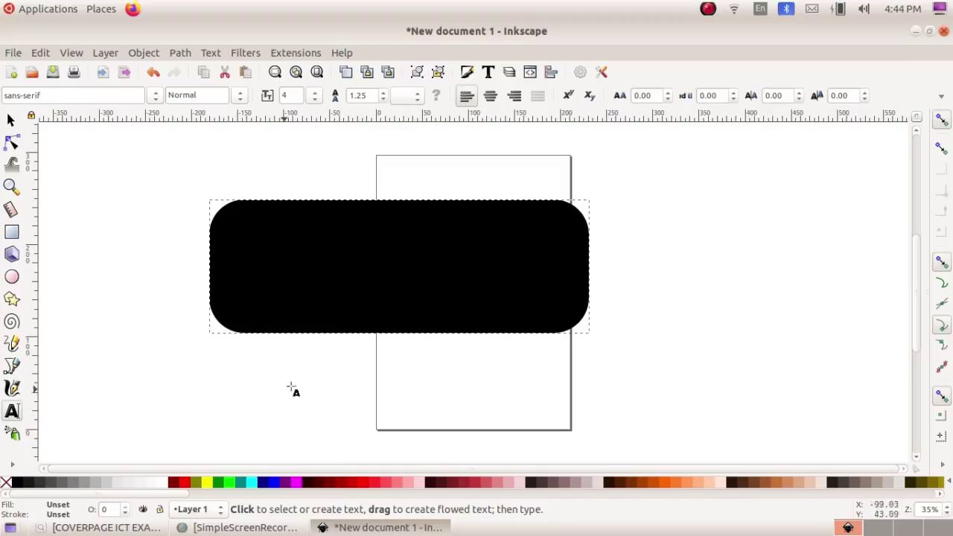
left_click(667, 277)
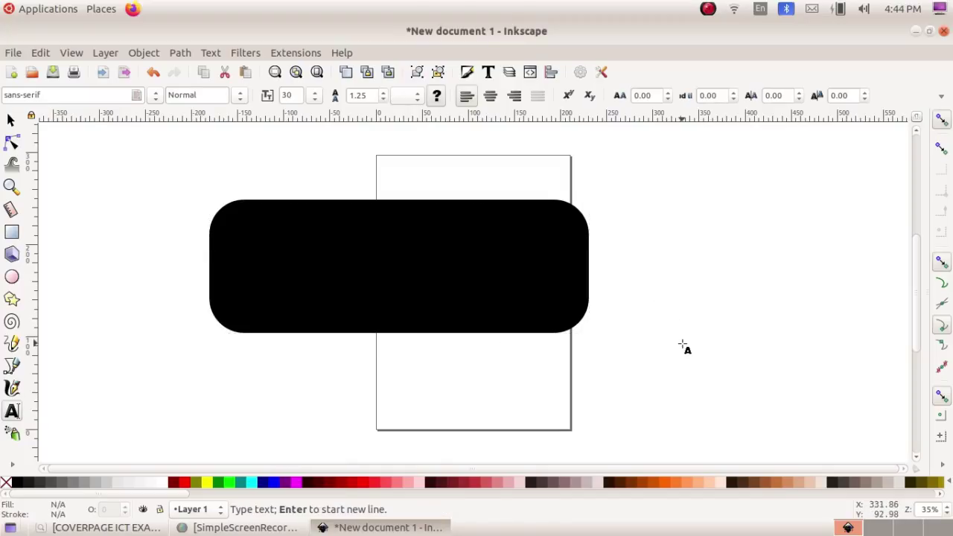
type("COM")
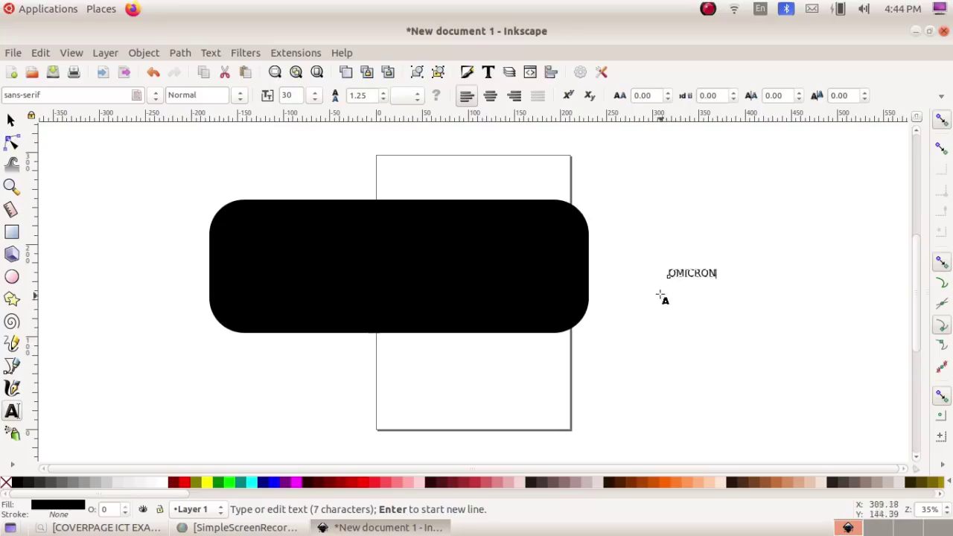
key("Escape")
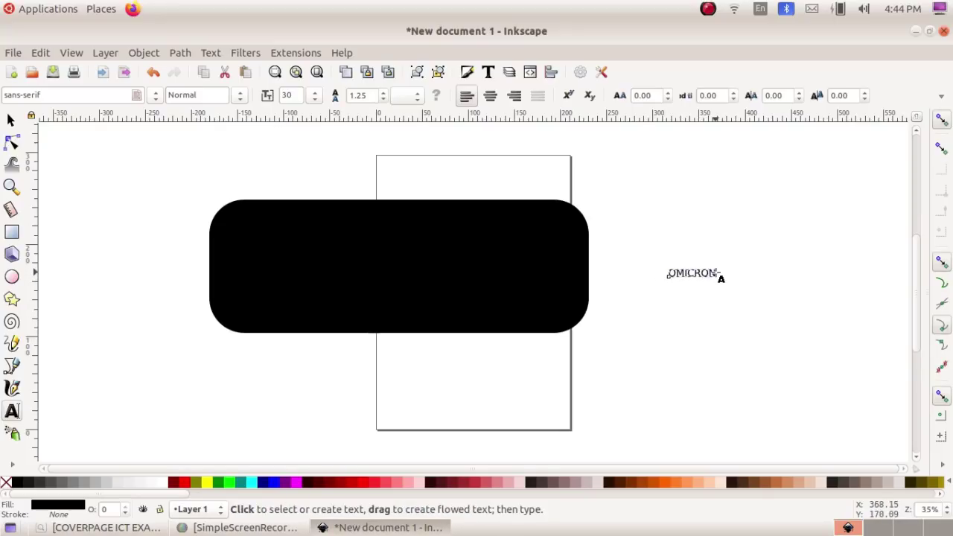
Colour the OMICRON text pale grey and move it onto the black rectangle.
left_click_drag(716, 275, 668, 276)
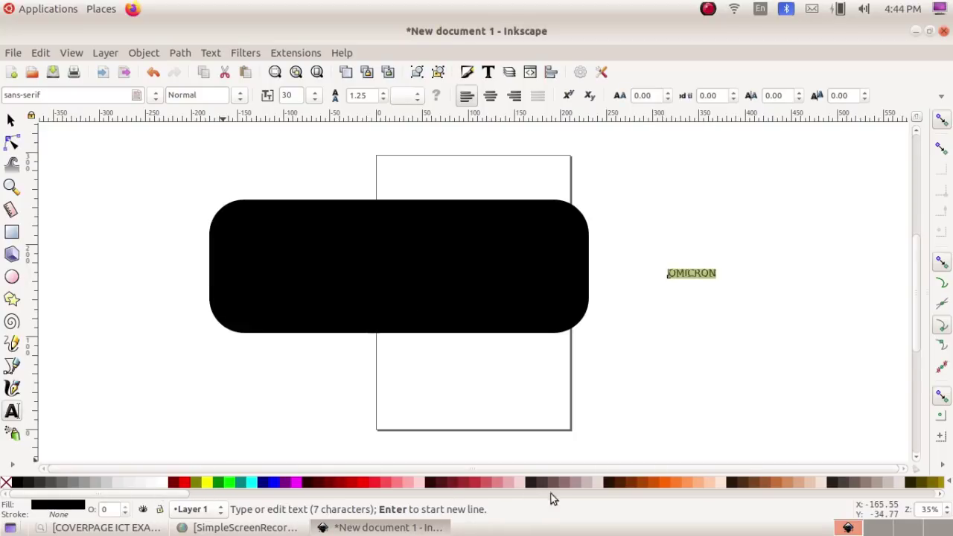
left_click(591, 484)
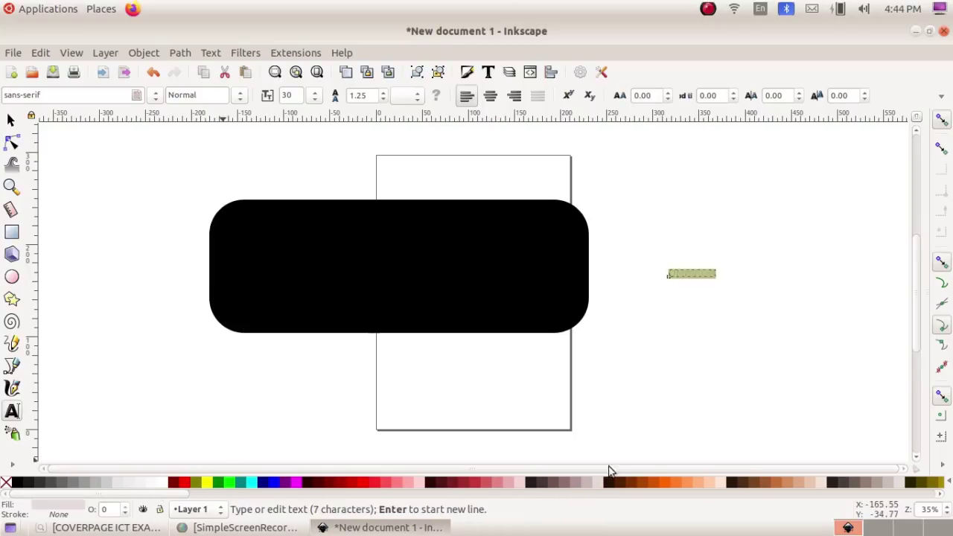
left_click(10, 120)
mouse_move(691, 283)
left_mouse_down()
mouse_move(332, 242)
mouse_move(529, 296)
mouse_move(500, 294)
left_mouse_up()
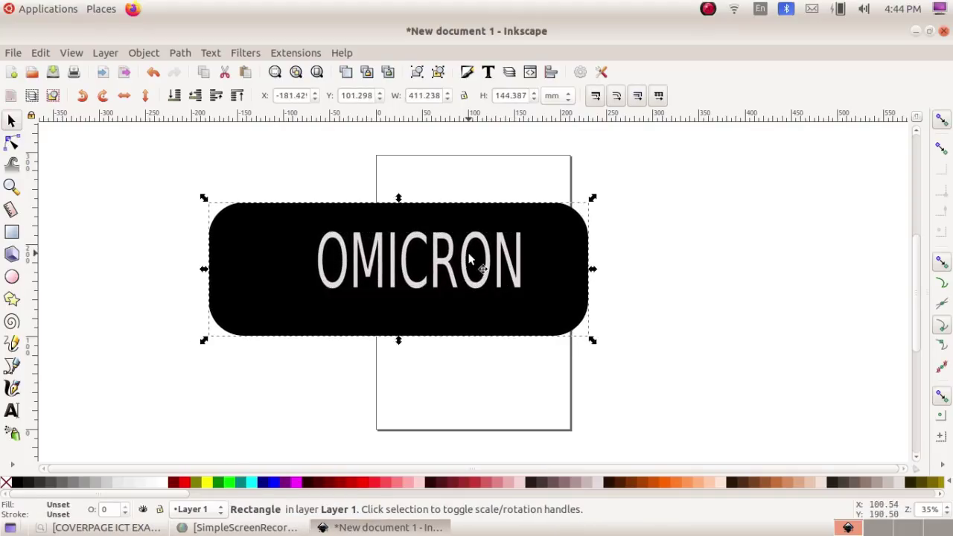
left_click_drag(469, 259, 472, 264)
Shift the OMICRON text slightly left and select all of its letters.
left_click(649, 294)
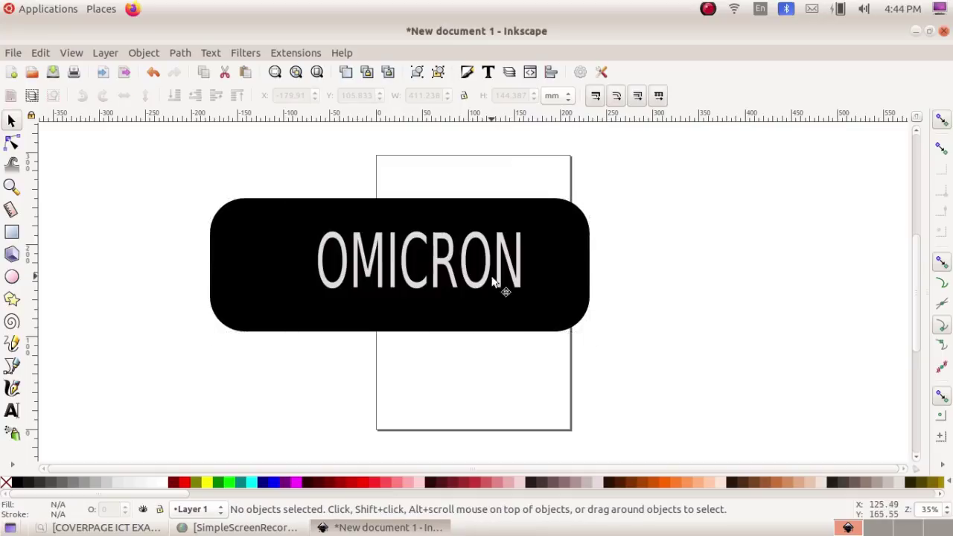
left_click(493, 272)
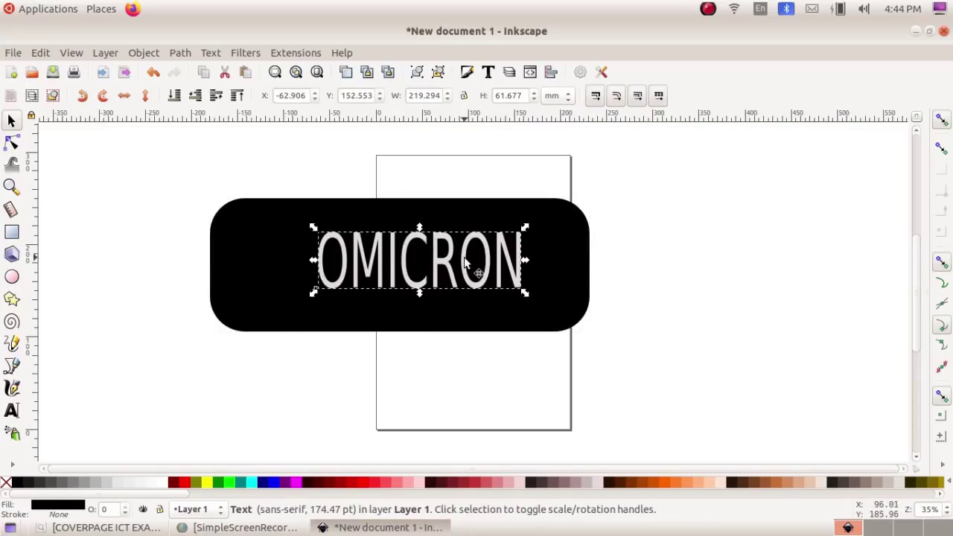
left_click_drag(465, 262, 442, 265)
left_click(441, 279)
double_click(435, 279)
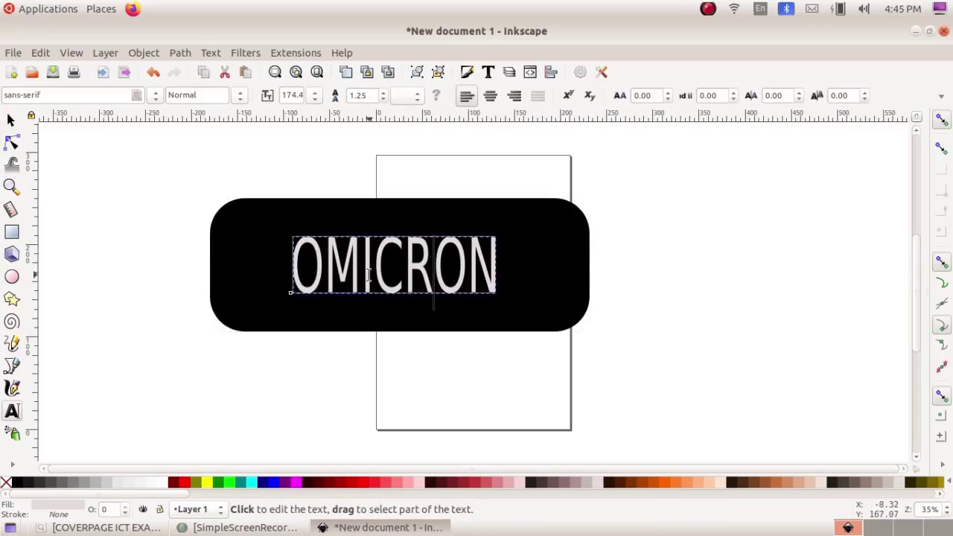
left_click_drag(295, 274, 494, 250)
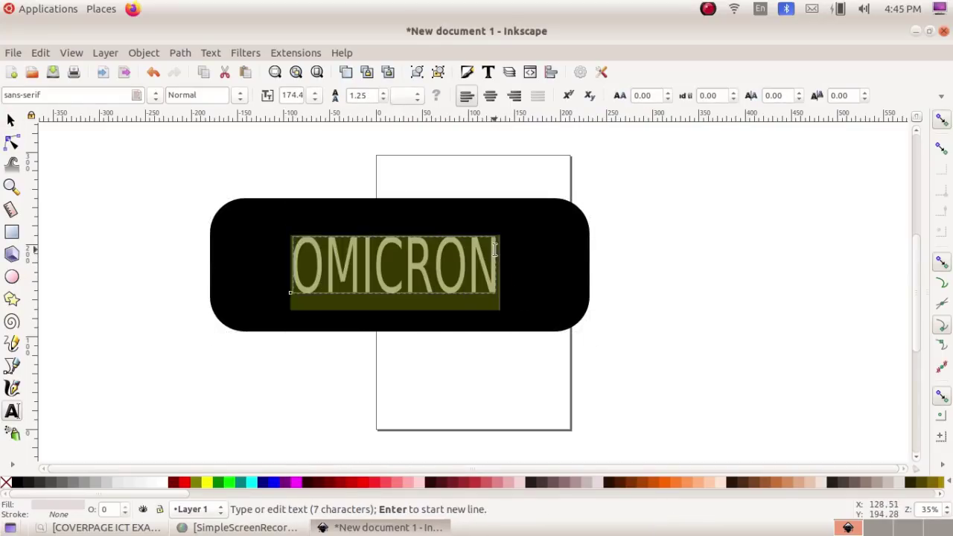
Apply the Bold style to OMICRON via Text and Font.
left_click(210, 53)
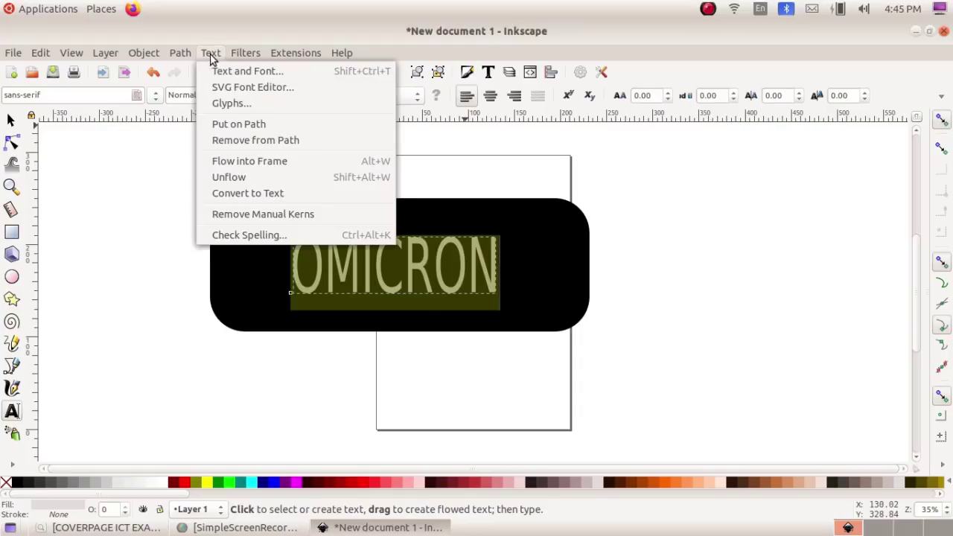
left_click(245, 72)
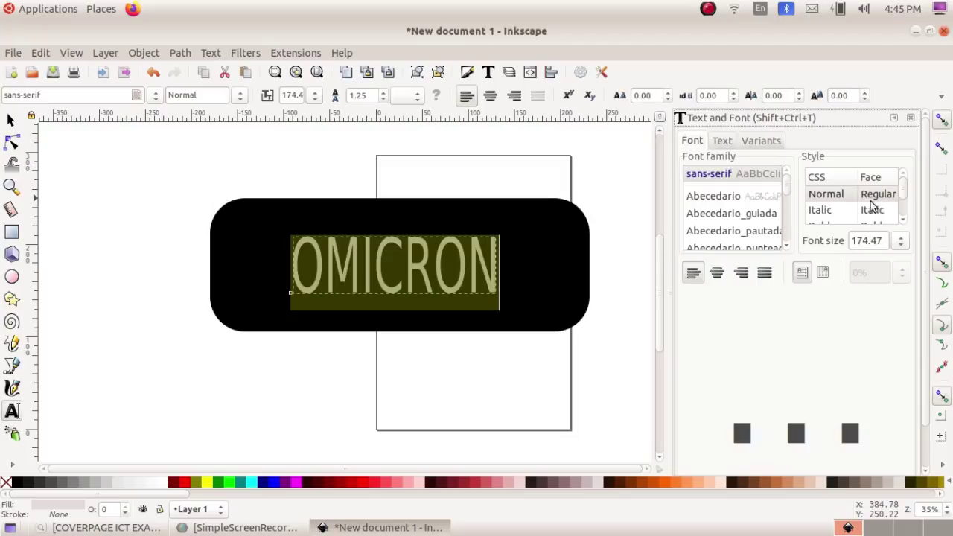
left_click_drag(899, 191, 902, 198)
left_click(830, 207)
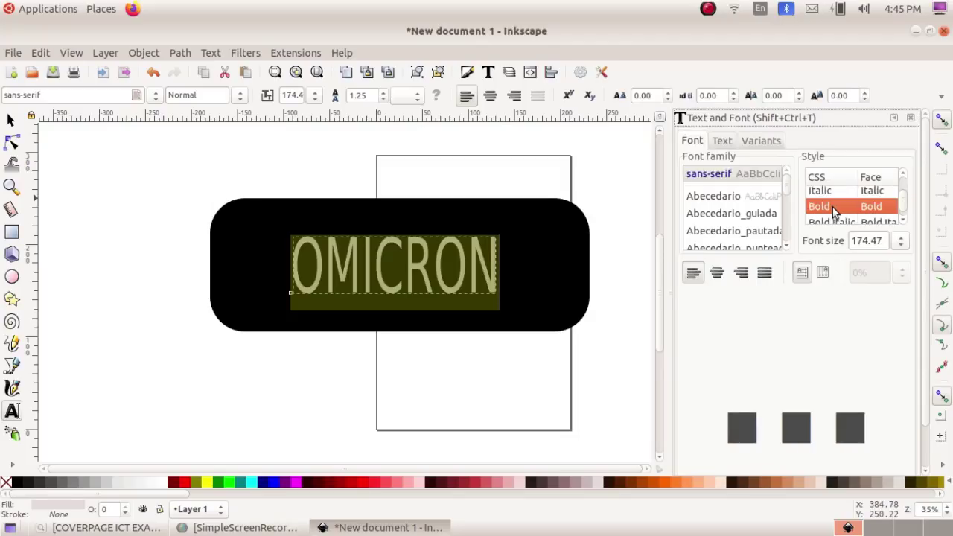
scroll(922, 255, "down", 2)
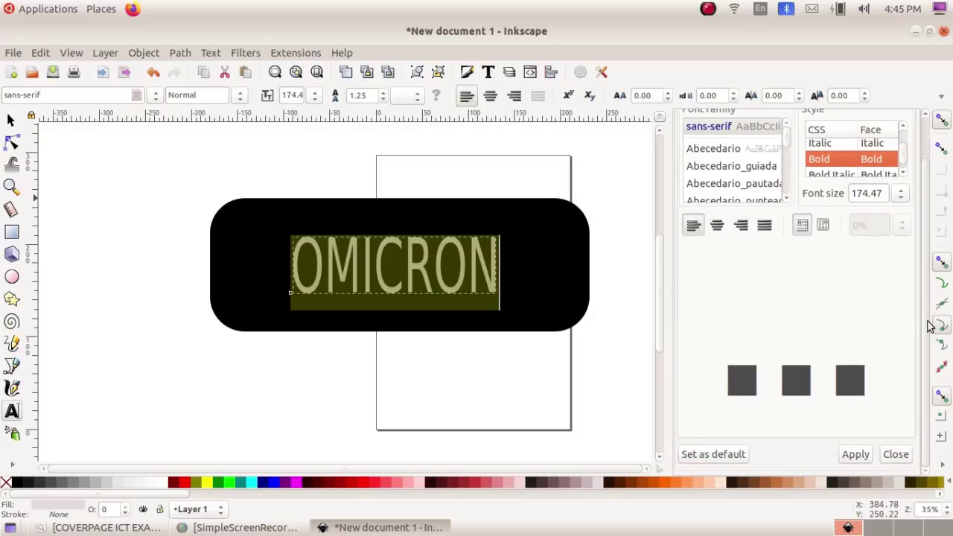
scroll(923, 224, "up", 2)
scroll(923, 223, "down", 2)
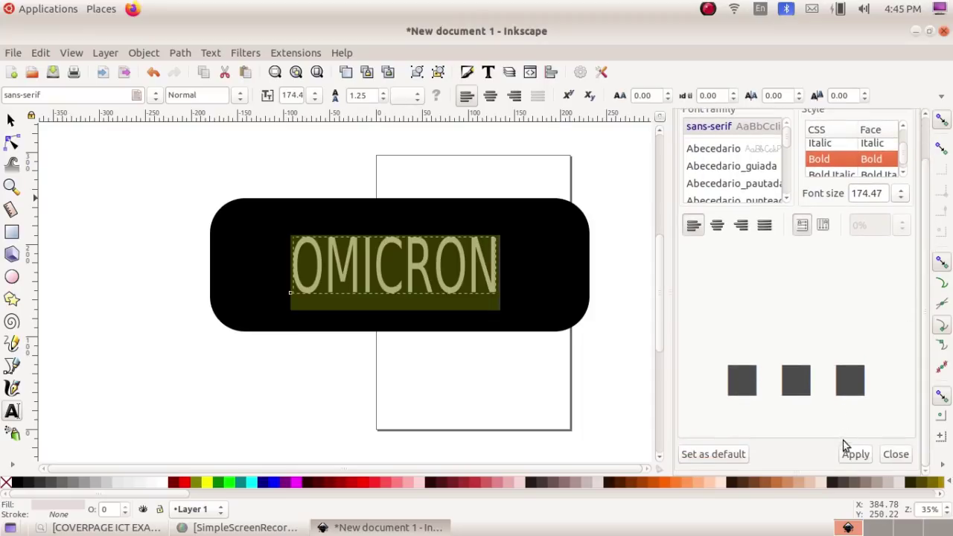
left_click(855, 454)
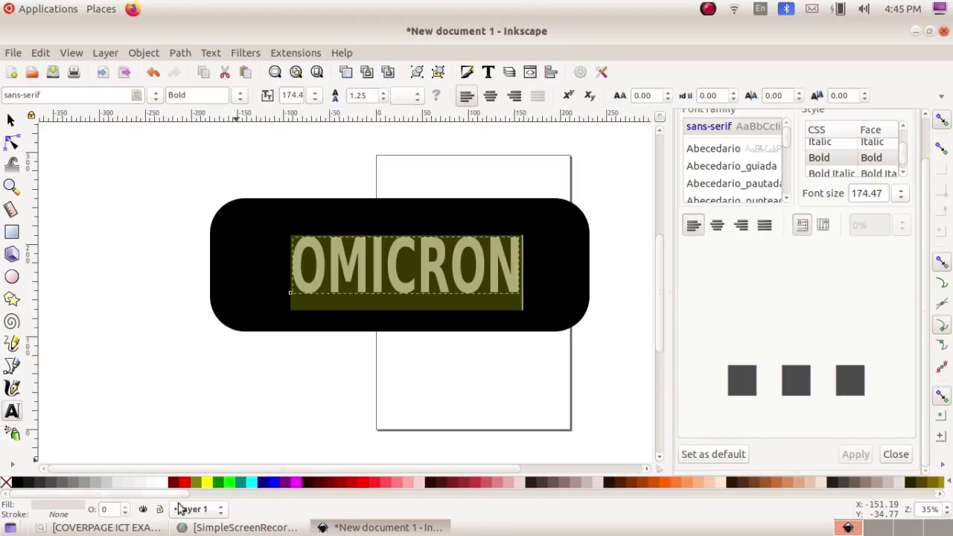
left_click(244, 367)
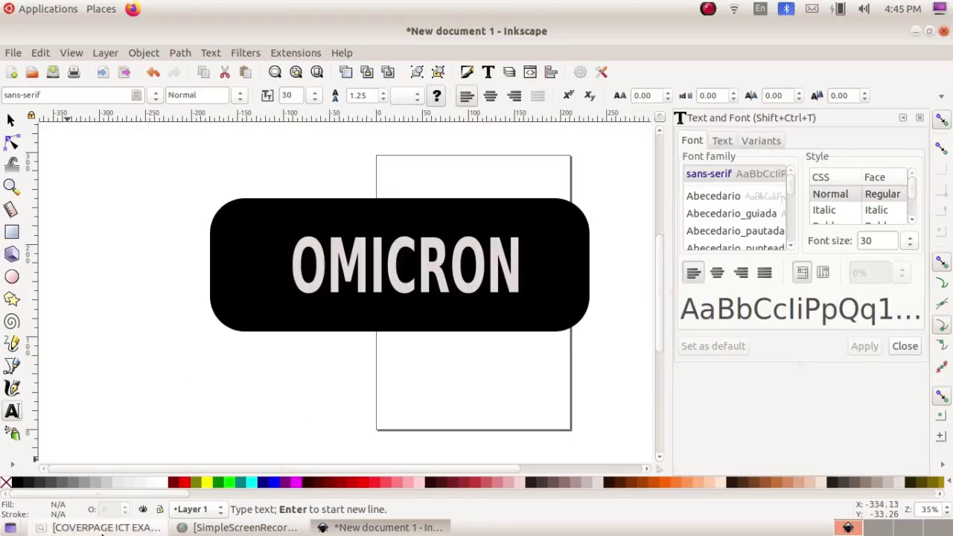
left_click(101, 527)
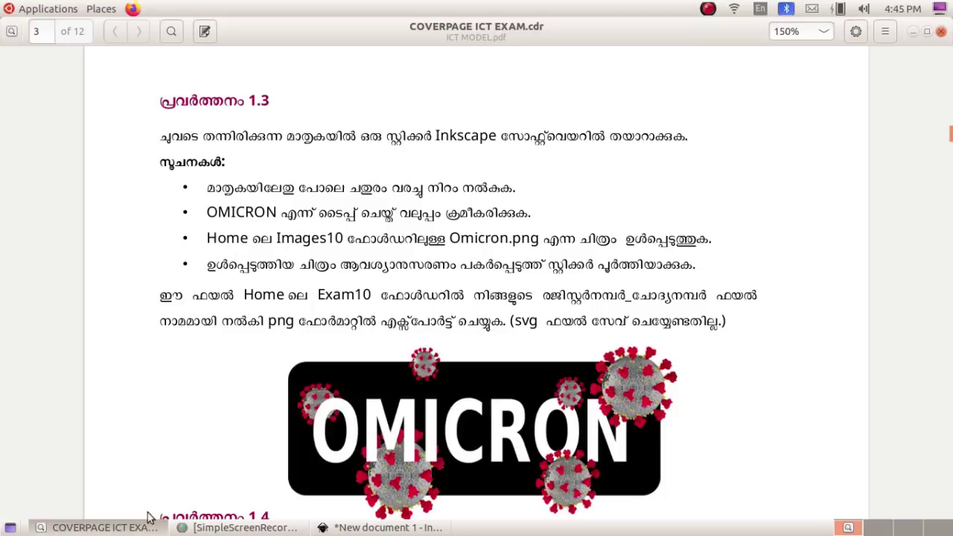
Scale the OMICRON text up to about 243 pt so it fills the black rectangle.
left_click(147, 521)
left_click(11, 120)
left_click(327, 273)
left_click(311, 255)
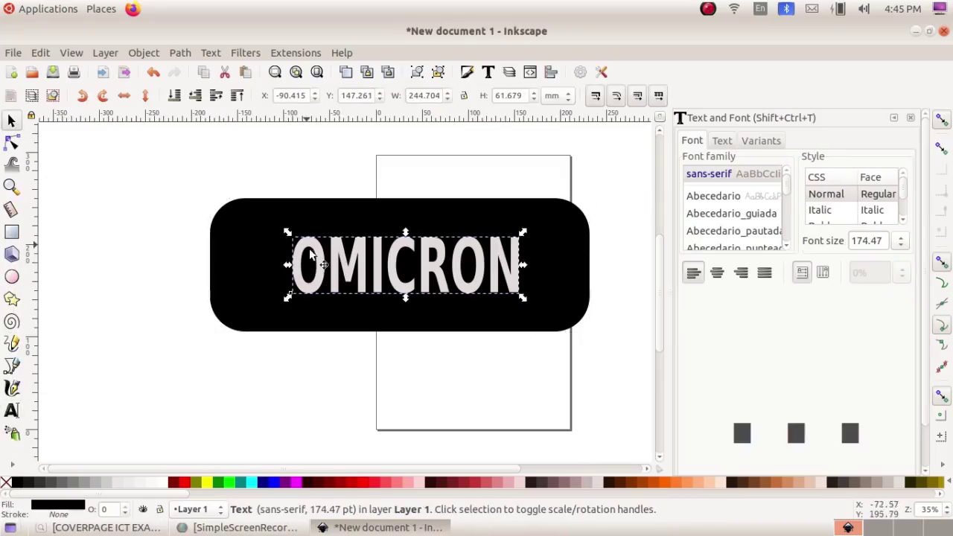
left_click_drag(288, 233, 252, 221)
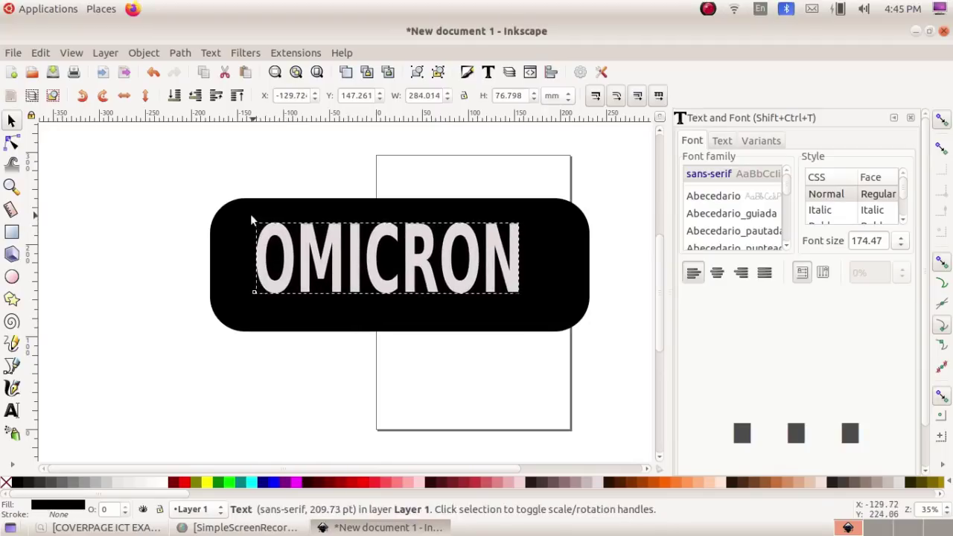
left_click_drag(521, 298, 550, 311)
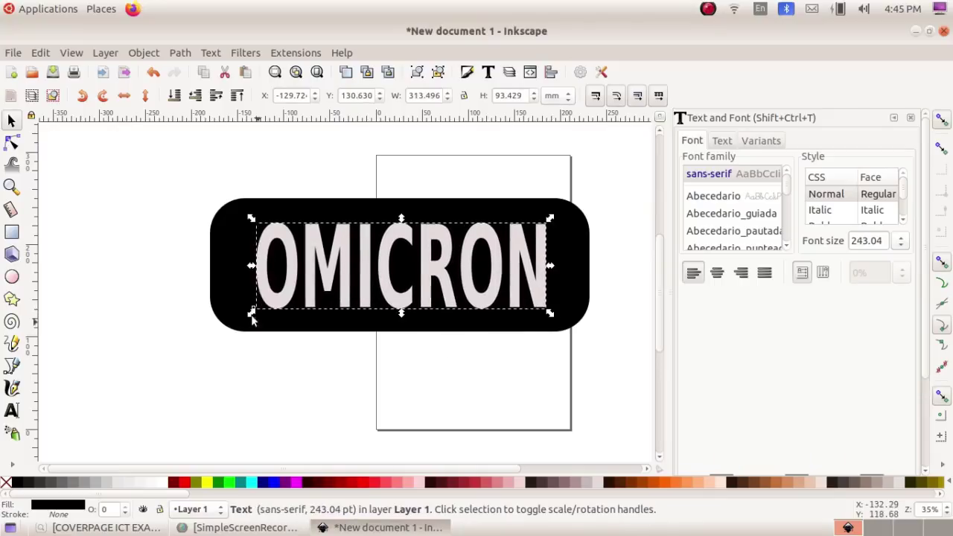
left_click_drag(252, 266, 241, 266)
left_click(260, 446)
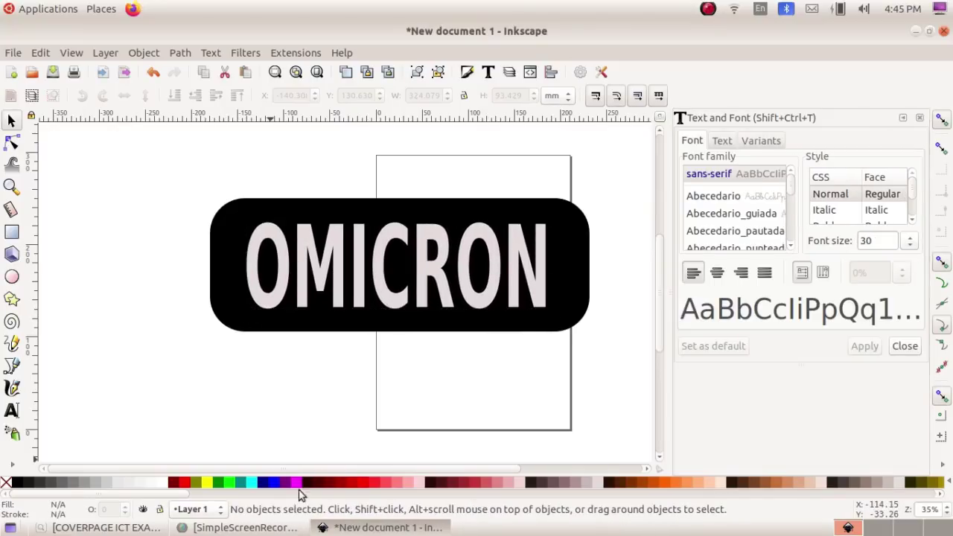
left_click(112, 527)
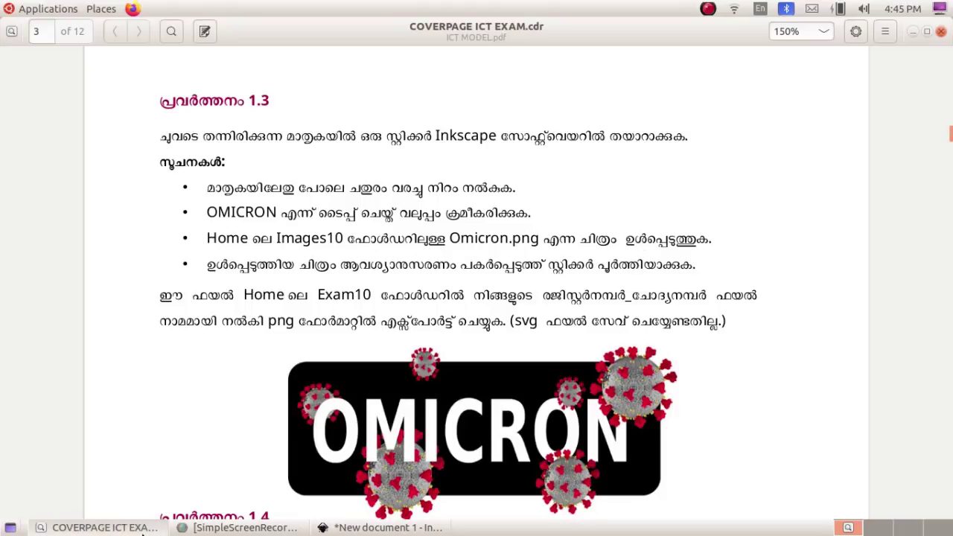
Import Omicron.png from the Images10 folder into the drawing.
left_click(148, 527)
left_click(13, 53)
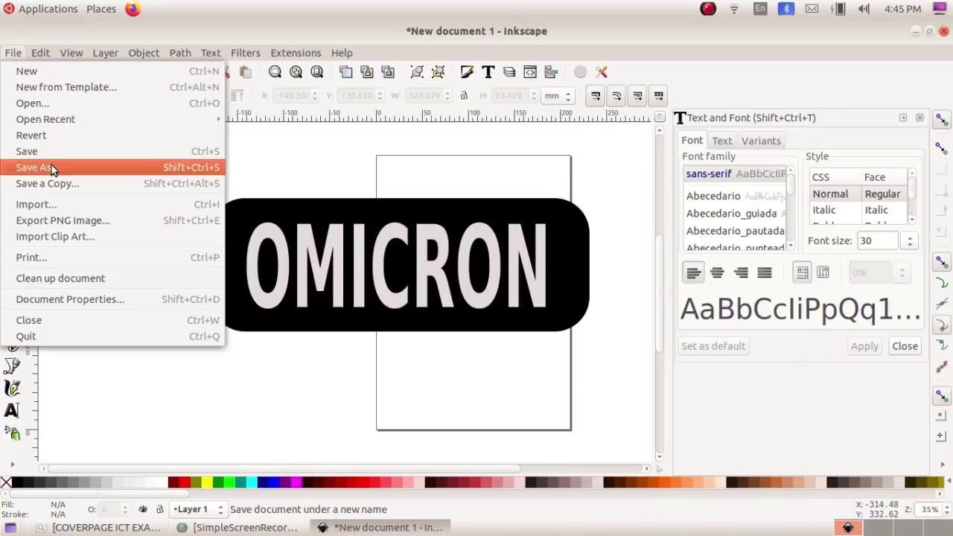
left_click(74, 204)
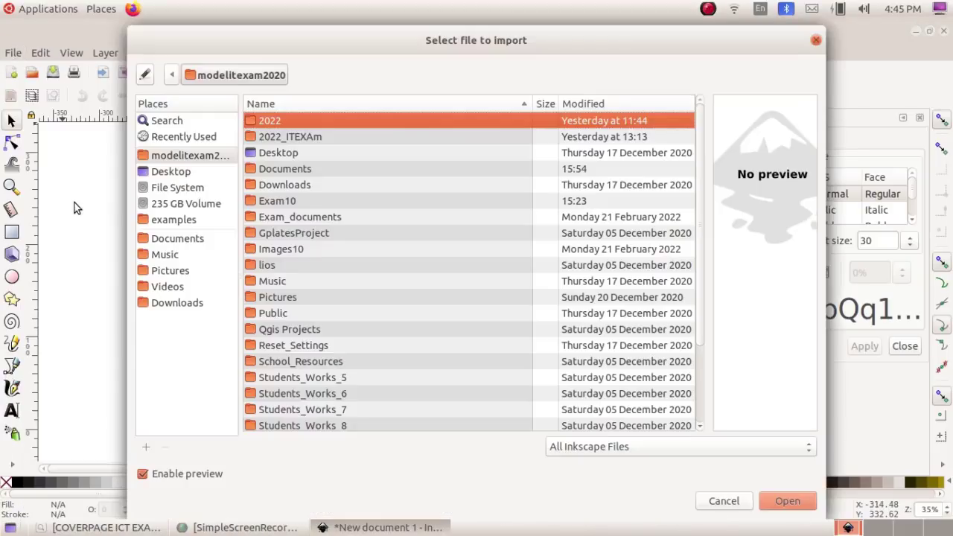
left_click(181, 158)
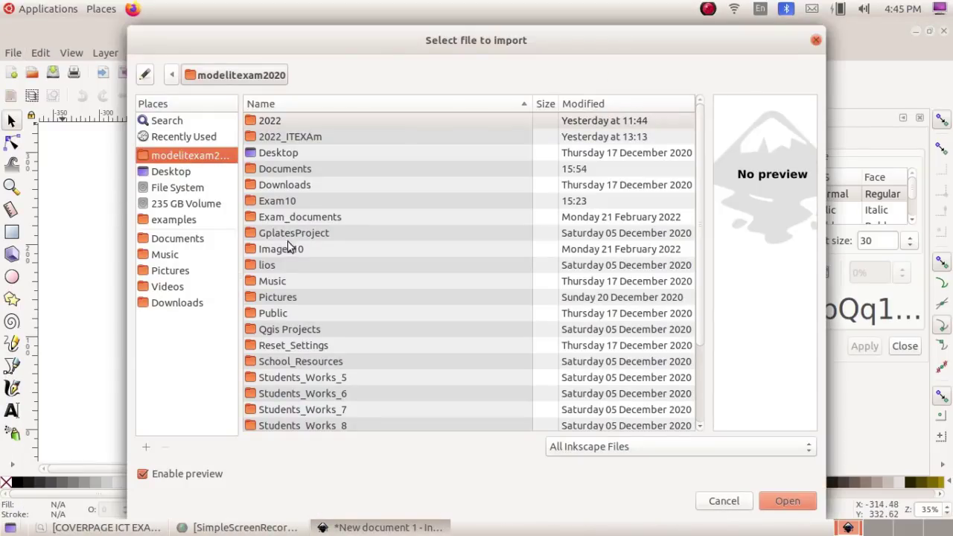
double_click(307, 249)
left_click(310, 185)
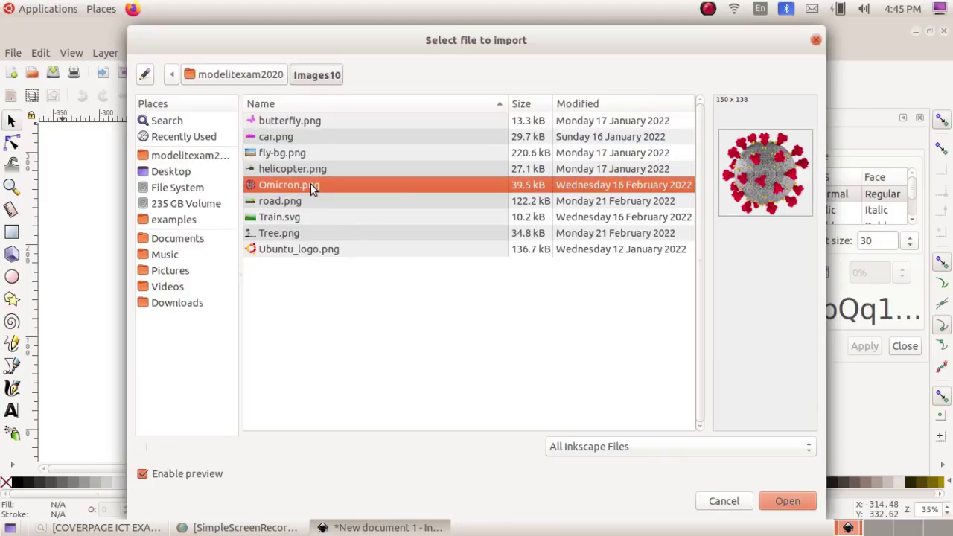
left_click(788, 500)
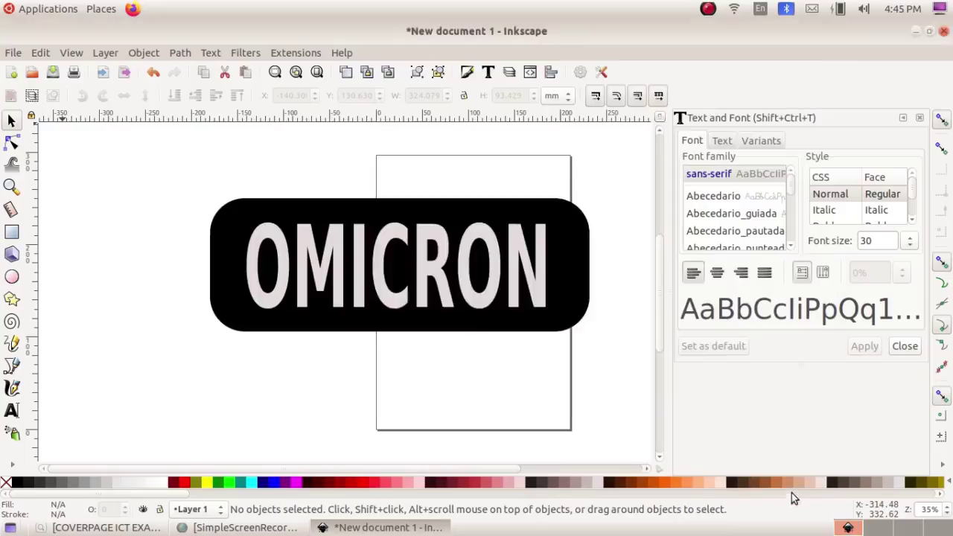
left_click(573, 389)
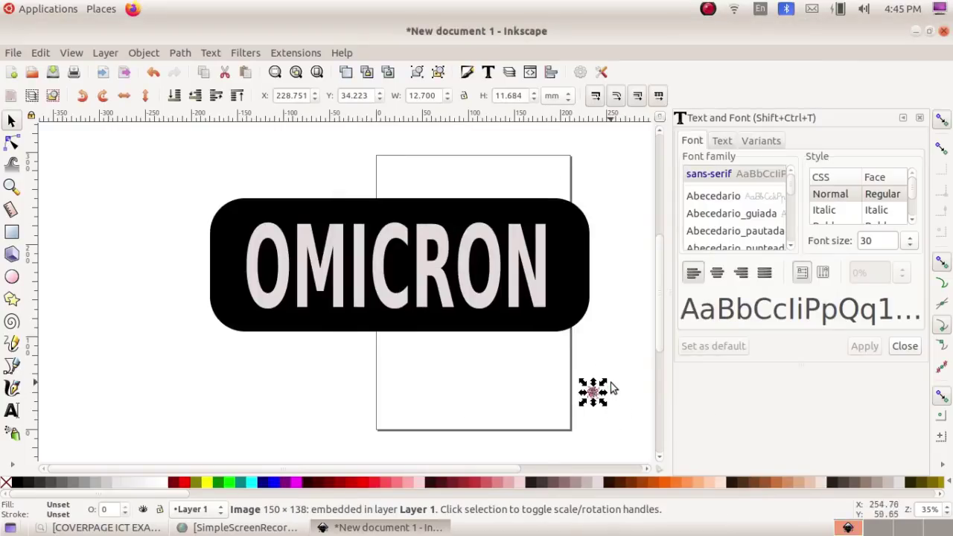
Enlarge the virus image to about 74 × 71 mm over the box's top-right corner.
left_click_drag(605, 382, 649, 339)
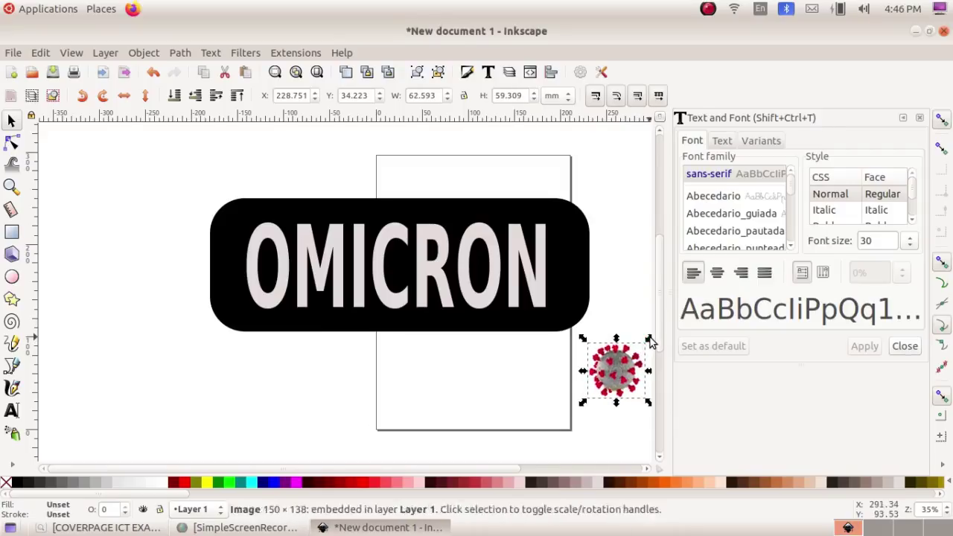
left_click(133, 528)
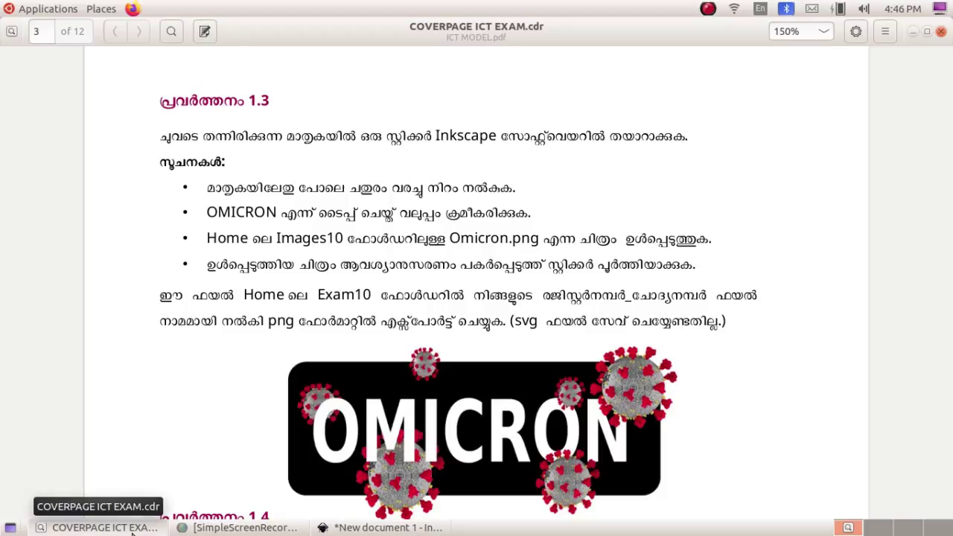
left_click(132, 530)
left_click_drag(638, 390, 566, 233)
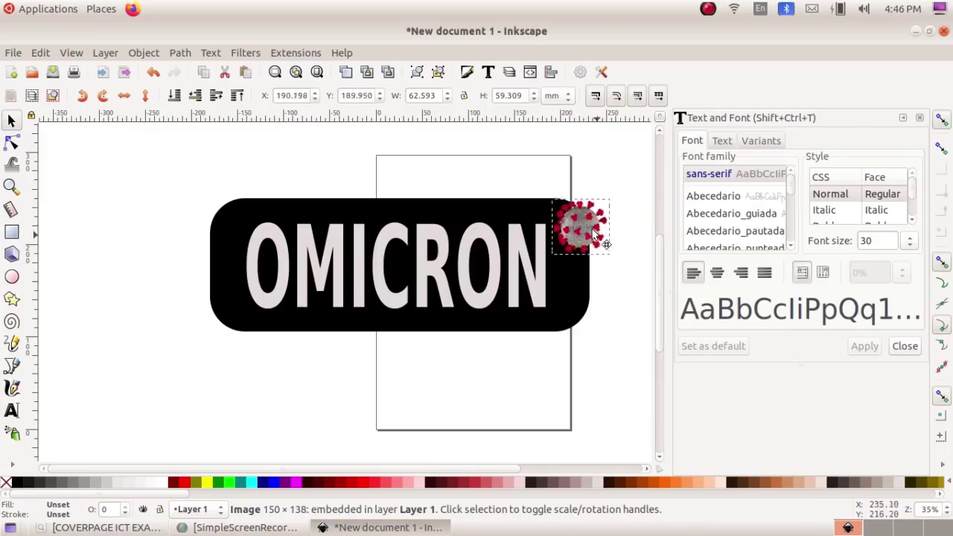
left_click_drag(589, 192, 605, 182)
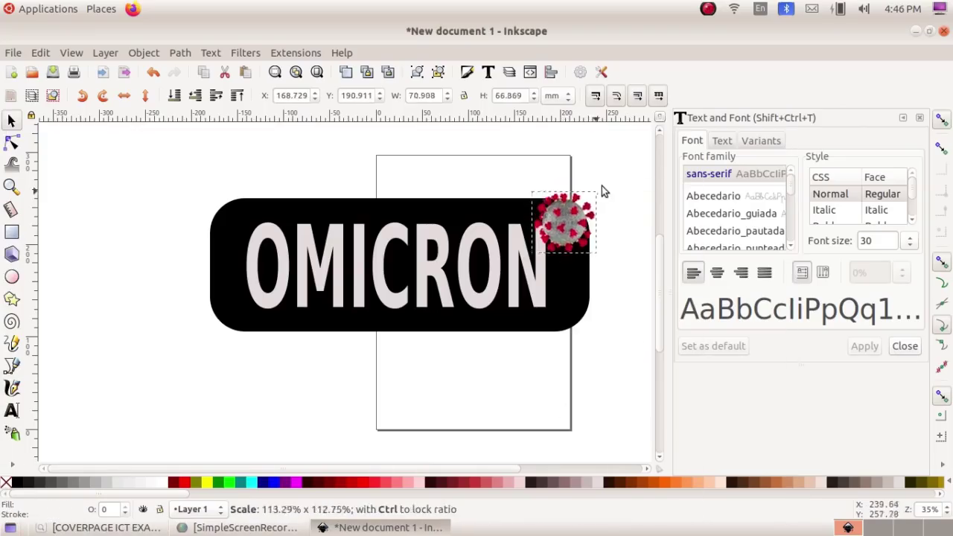
left_click_drag(580, 218, 562, 214)
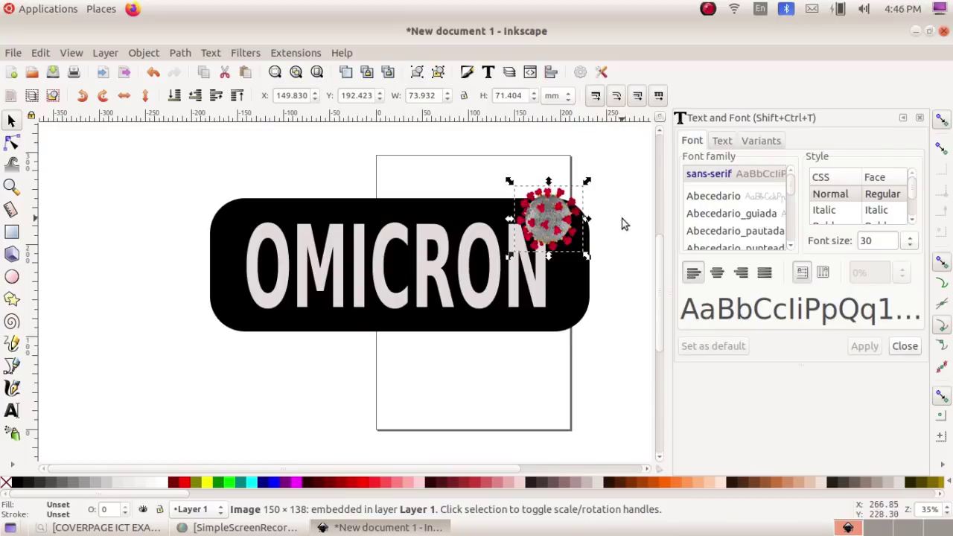
Duplicate the virus and shrink the copy to 64 × 61 mm on the box's bottom edge.
left_click(416, 379)
left_click(152, 530)
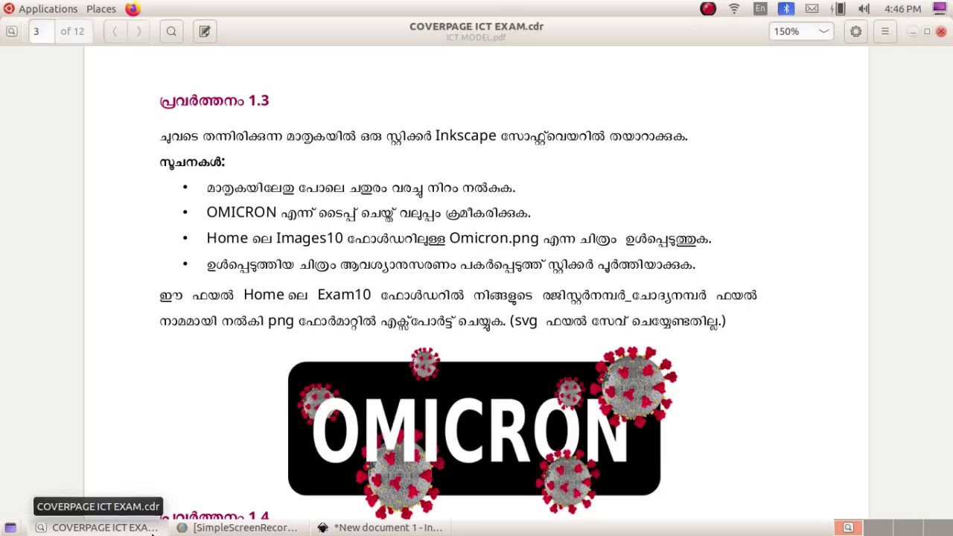
left_click(368, 525)
left_click(551, 240)
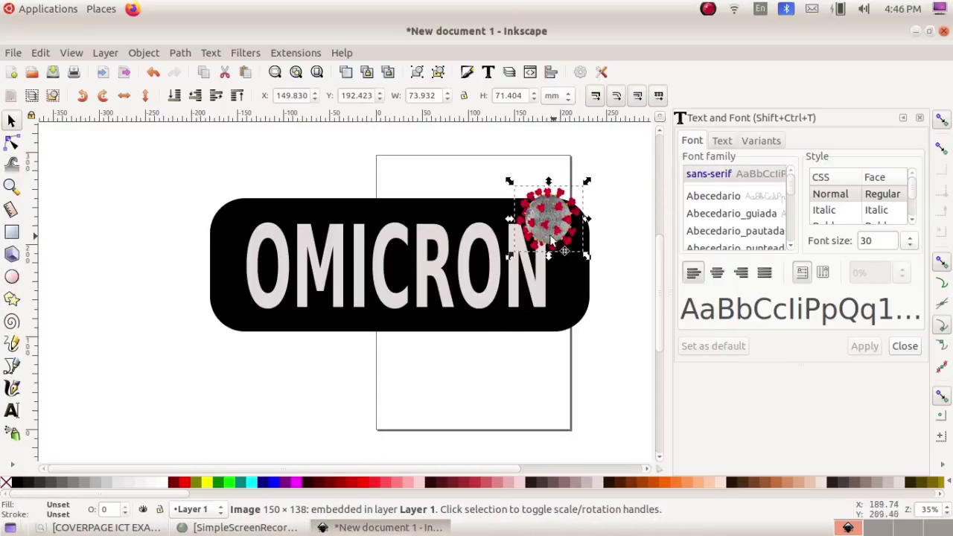
left_click(41, 53)
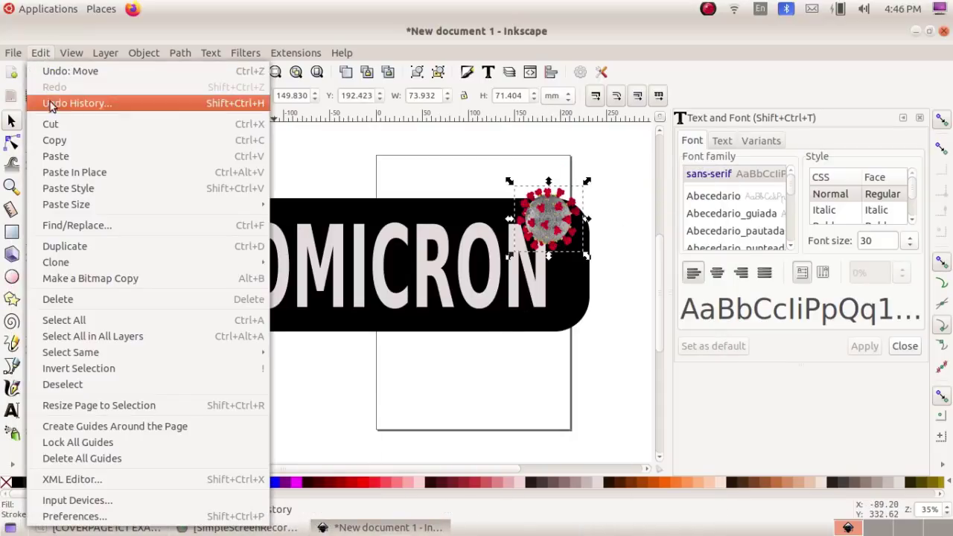
left_click(75, 246)
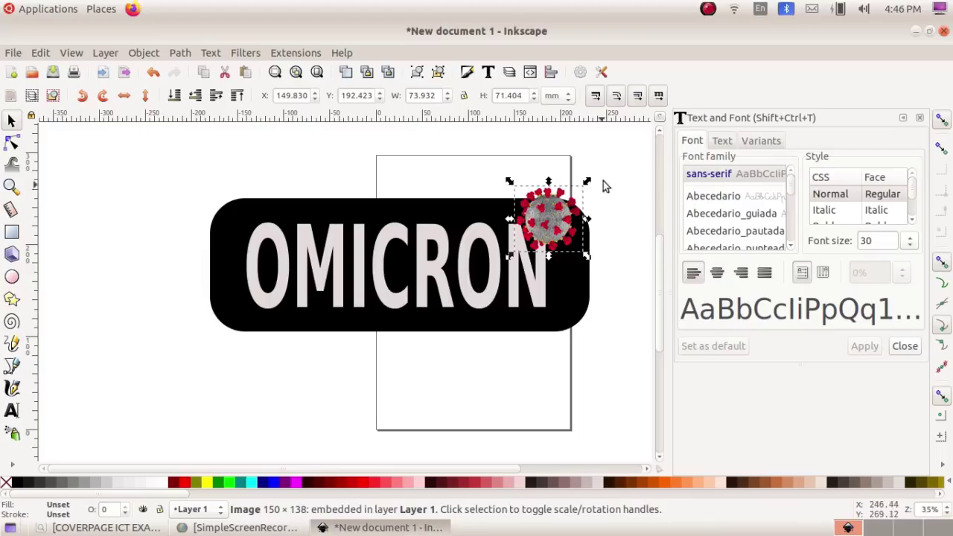
mouse_move(550, 224)
left_mouse_down()
mouse_move(519, 339)
mouse_move(489, 326)
left_mouse_up()
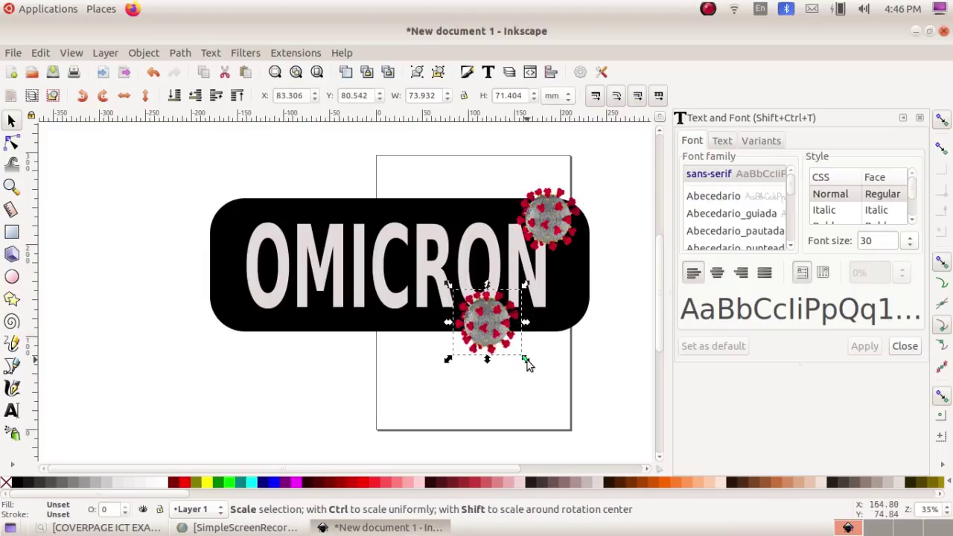
left_click_drag(527, 362, 517, 349)
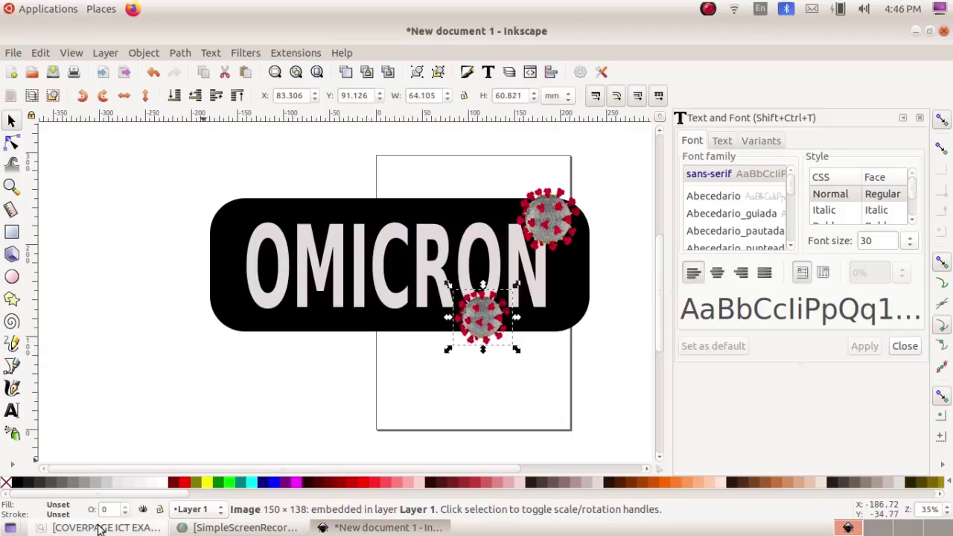
left_click(99, 527)
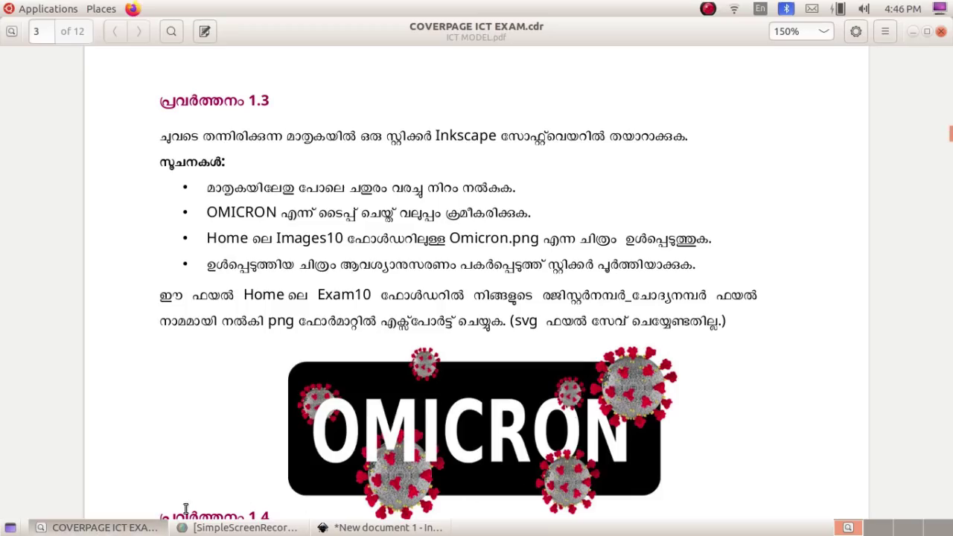
Duplicate again and place a small, roughly 37 mm copy beside the top-right virus.
key("alt+Tab")
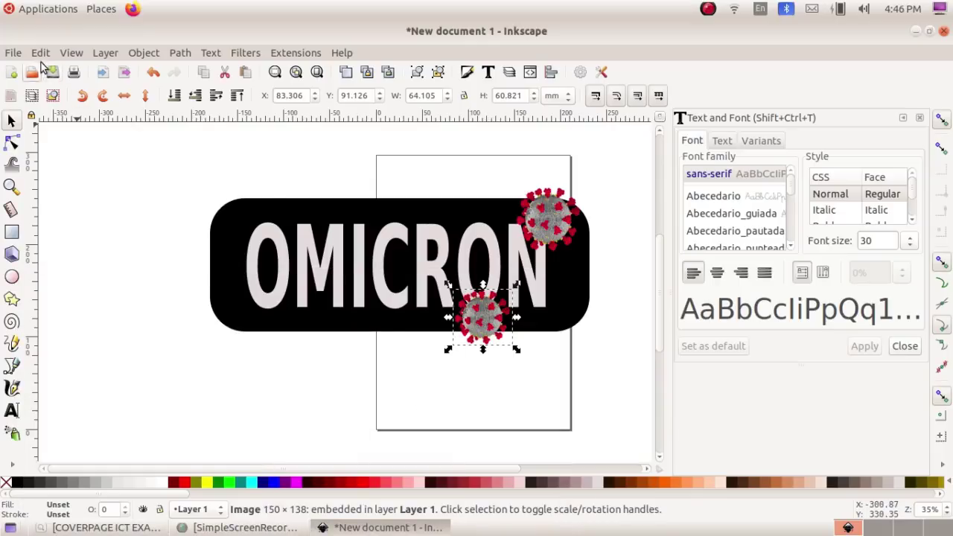
left_click(40, 52)
left_click(67, 244)
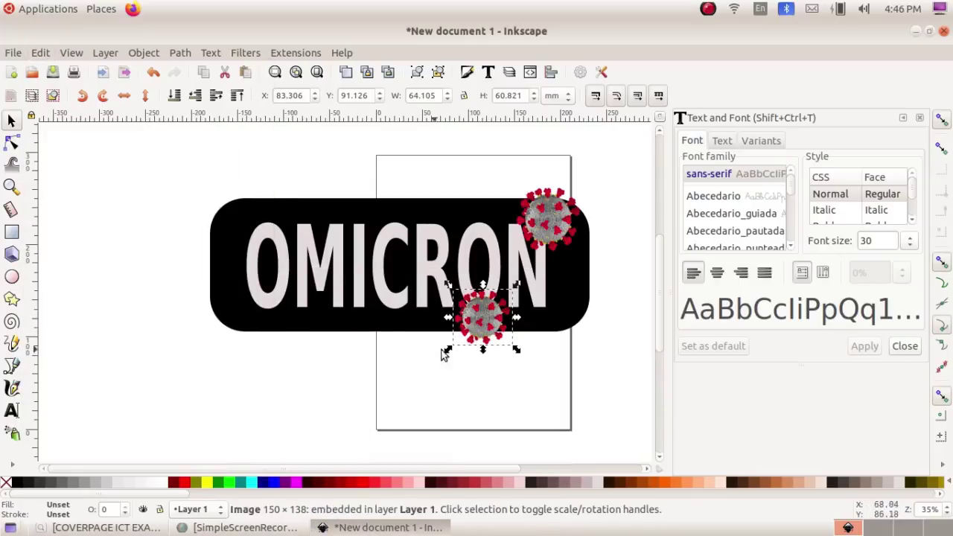
mouse_move(489, 326)
left_mouse_down()
mouse_move(516, 247)
mouse_move(483, 221)
left_mouse_up()
left_click(470, 202)
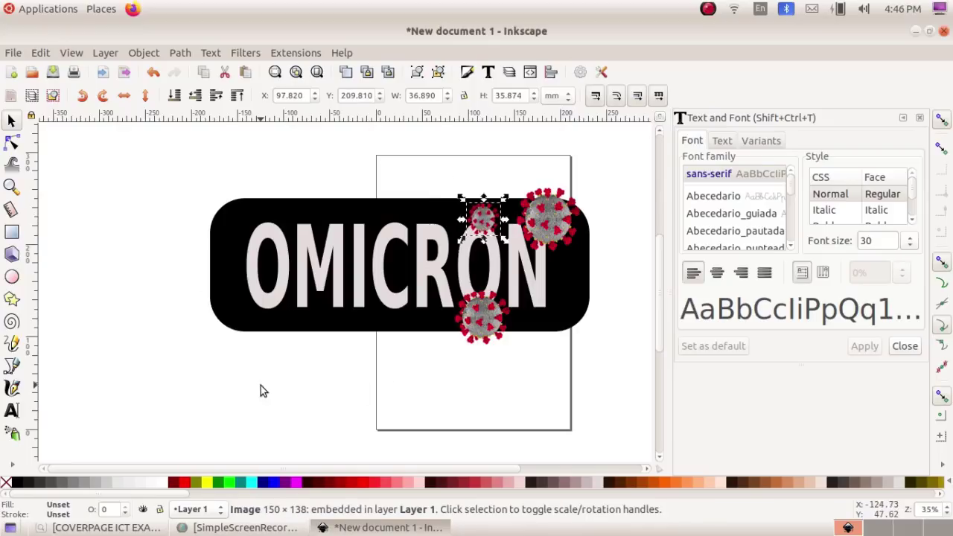
left_click(415, 340)
left_click(138, 527)
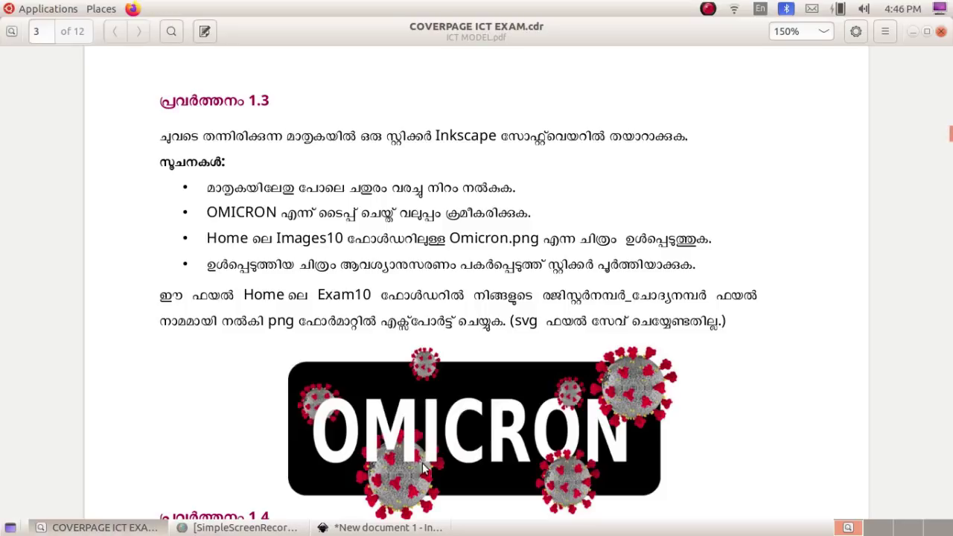
left_click(104, 526)
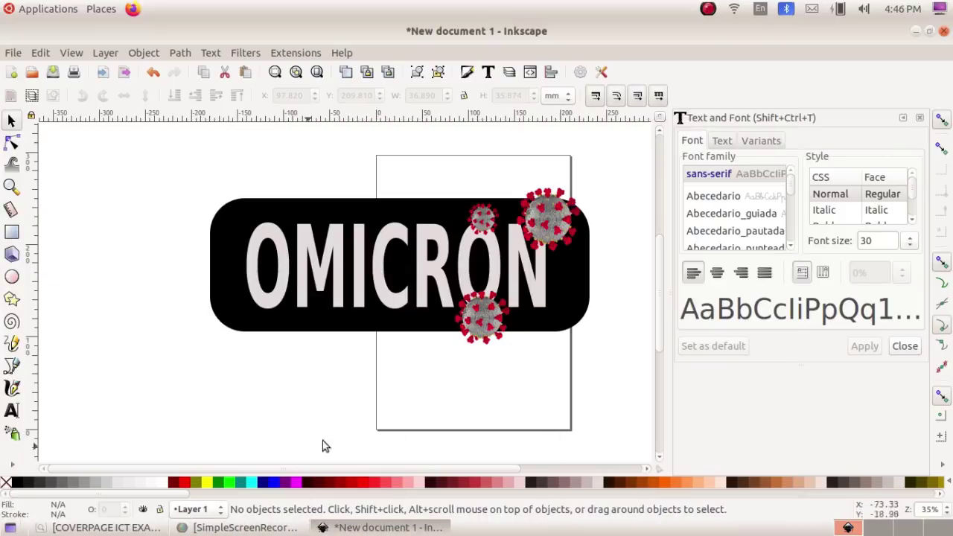
left_click(544, 248)
Duplicate the large virus, move it below the MI letters and lower it one level.
left_click(43, 59)
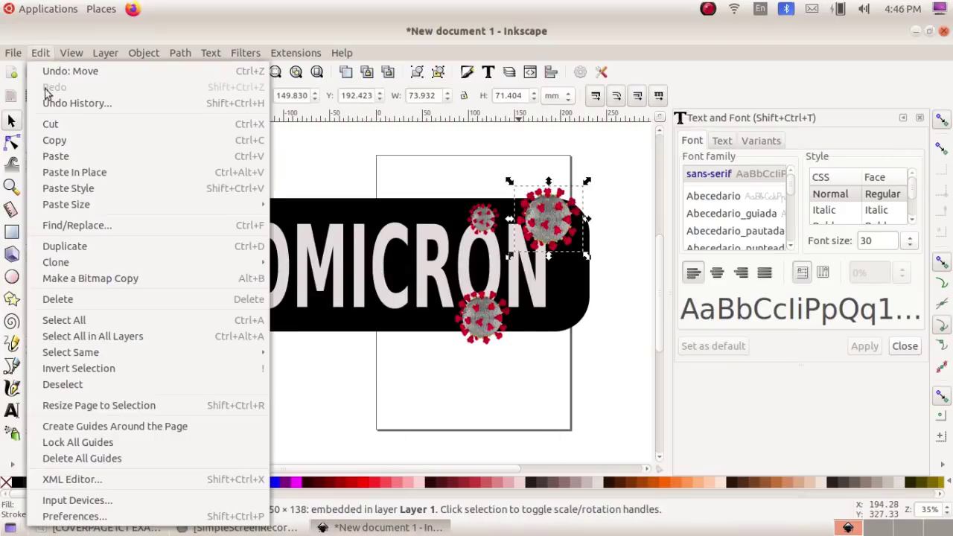
left_click(104, 249)
mouse_move(540, 215)
left_mouse_down()
mouse_move(338, 331)
mouse_move(345, 318)
left_mouse_up()
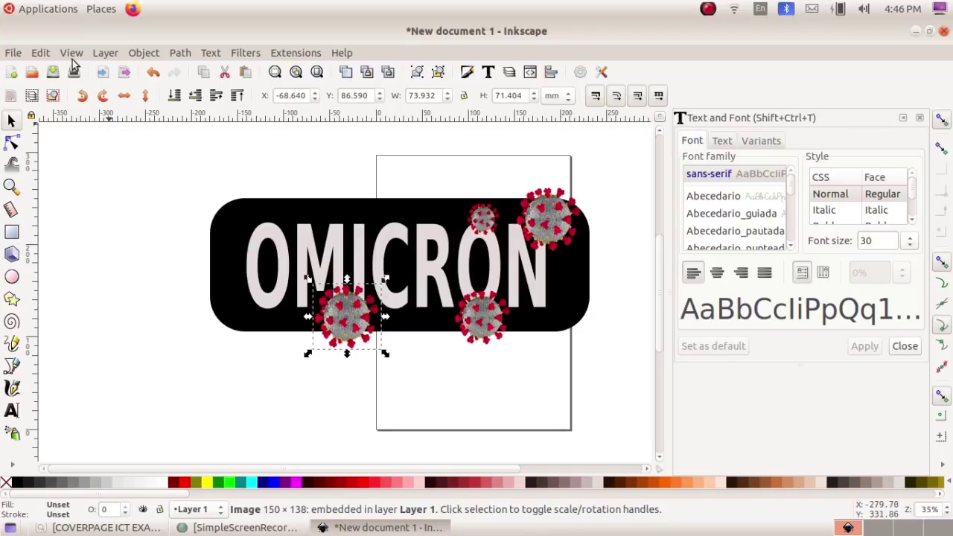
left_click(144, 53)
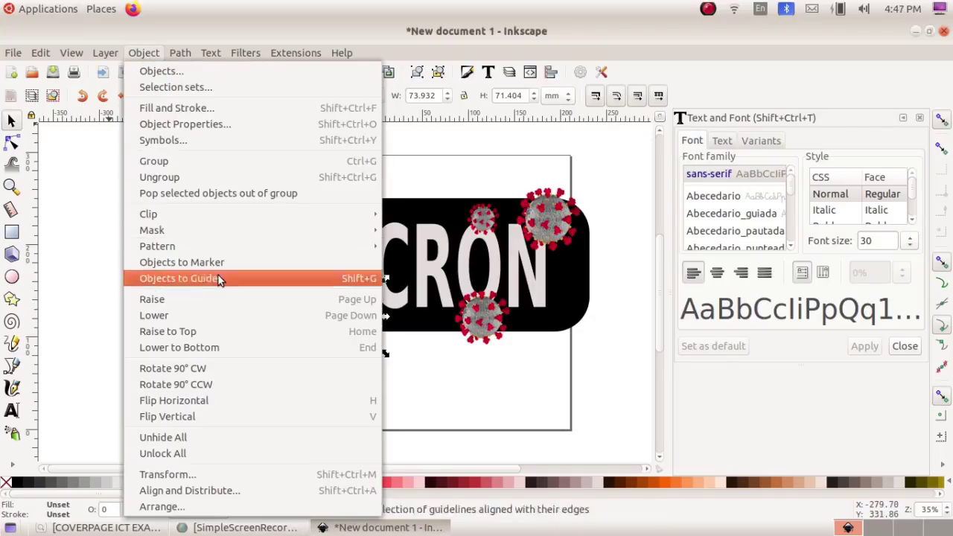
left_click(240, 315)
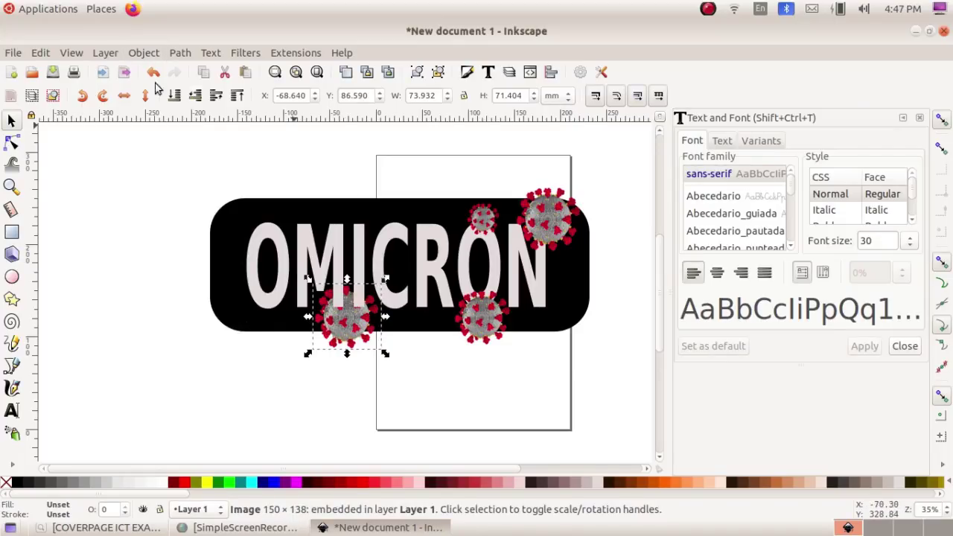
Add a copy at the sticker's left end, shrunk to about 74%, behind the OMICRON text.
left_click(40, 52)
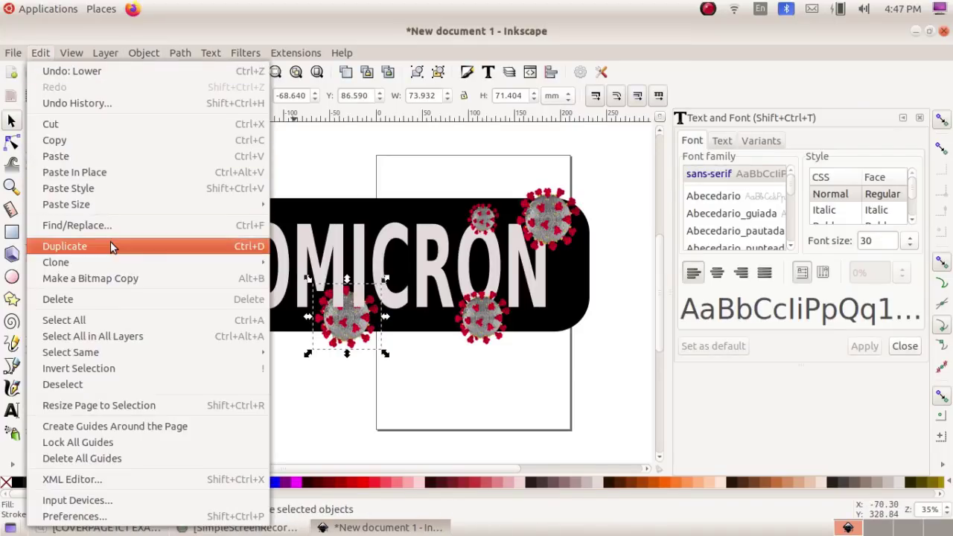
left_click(111, 244)
mouse_move(346, 318)
left_mouse_down()
mouse_move(330, 214)
mouse_move(243, 233)
left_mouse_up()
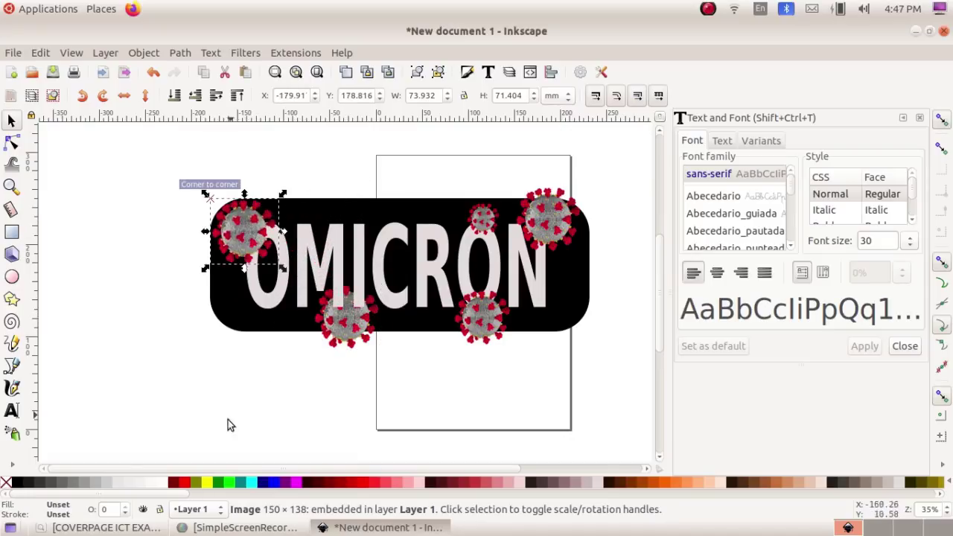
left_click(104, 528)
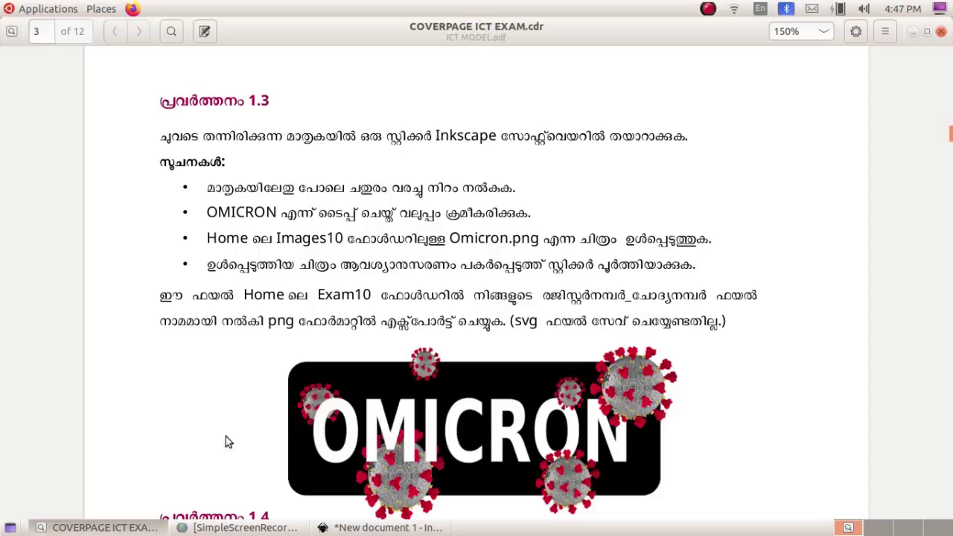
left_click(104, 528)
left_click_drag(280, 269, 255, 240)
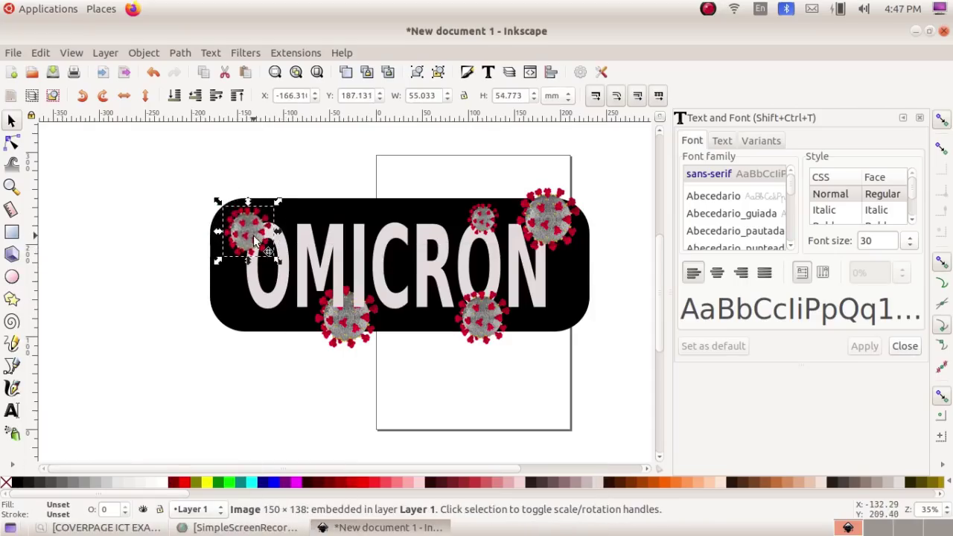
left_click(142, 53)
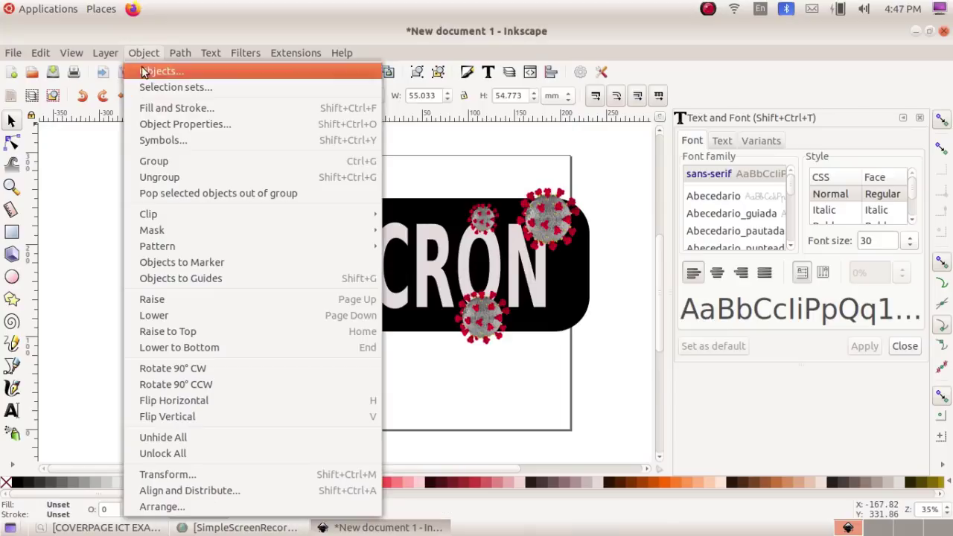
left_click(243, 316)
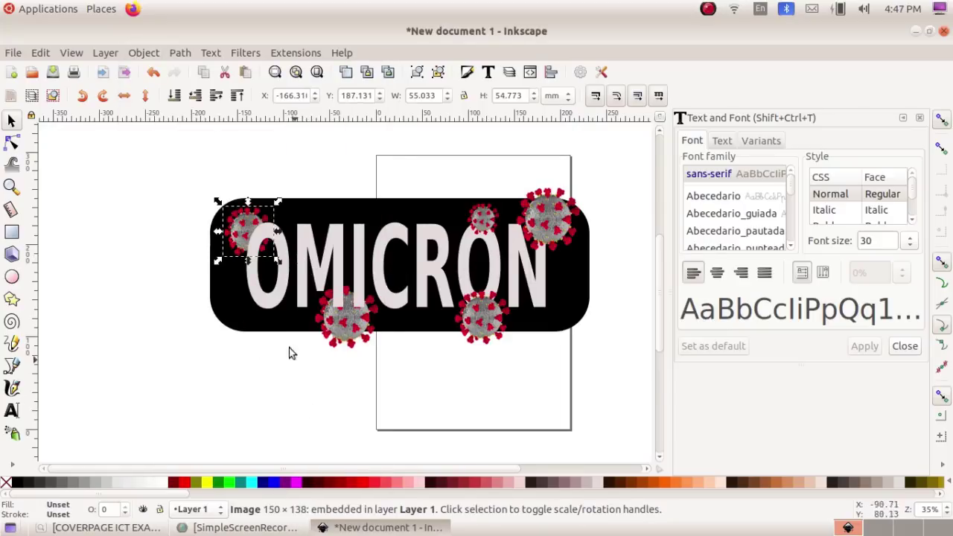
Add a small virus copy about 32 mm wide on the sticker's top edge.
left_click(40, 53)
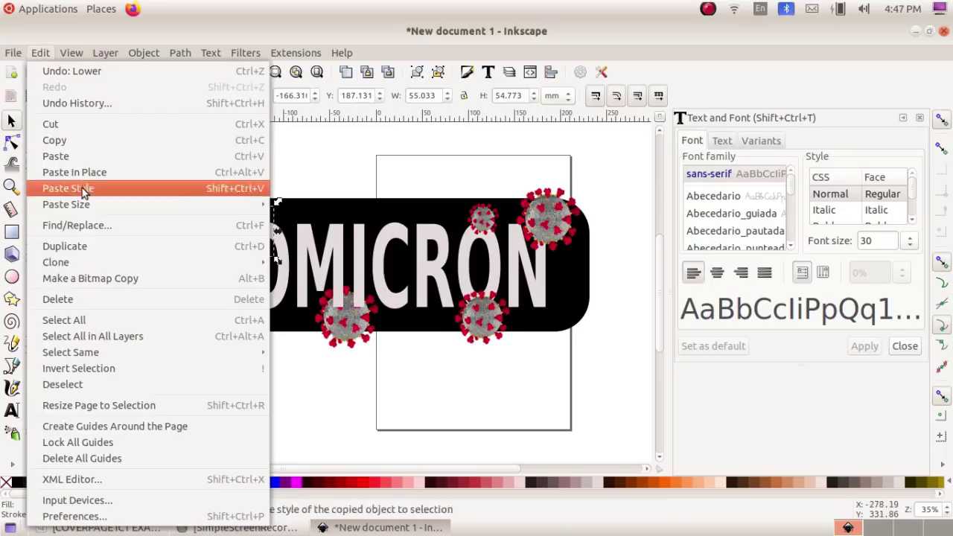
left_click(106, 246)
left_click_drag(244, 240, 365, 207)
left_click(113, 525)
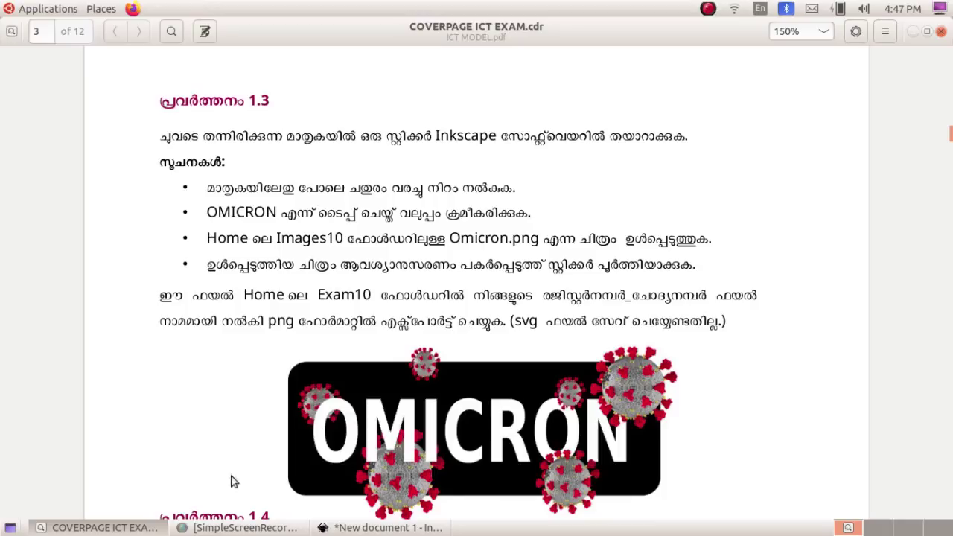
left_click(104, 527)
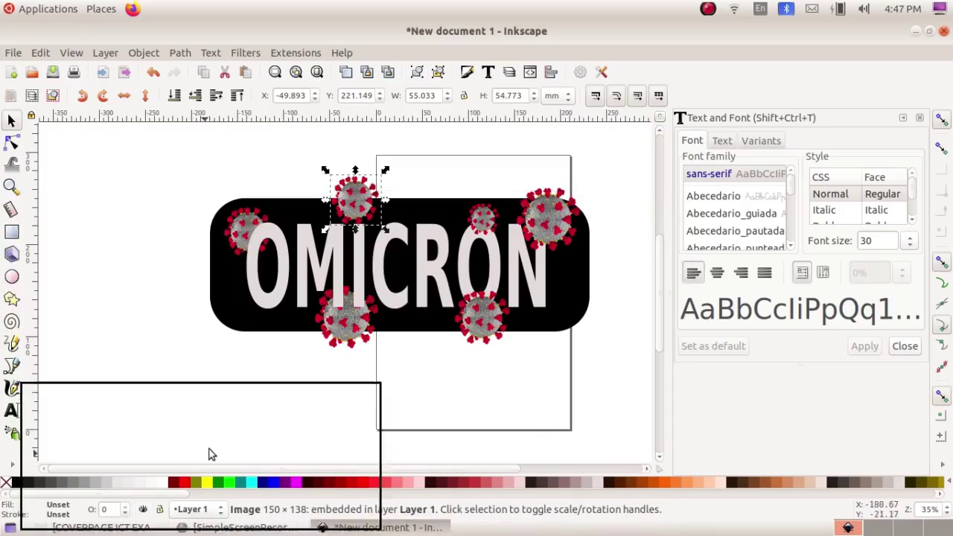
left_click_drag(385, 232, 361, 214)
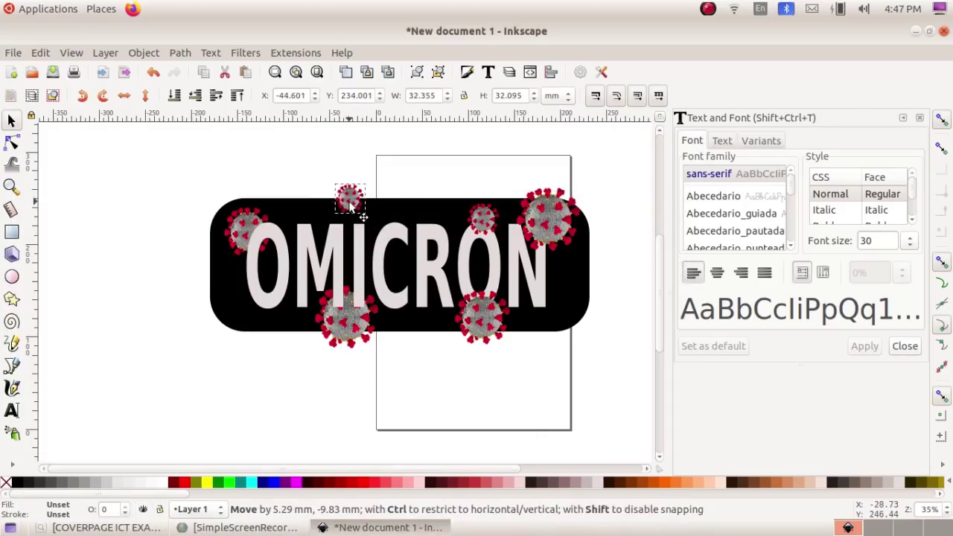
key("Escape")
left_click(104, 527)
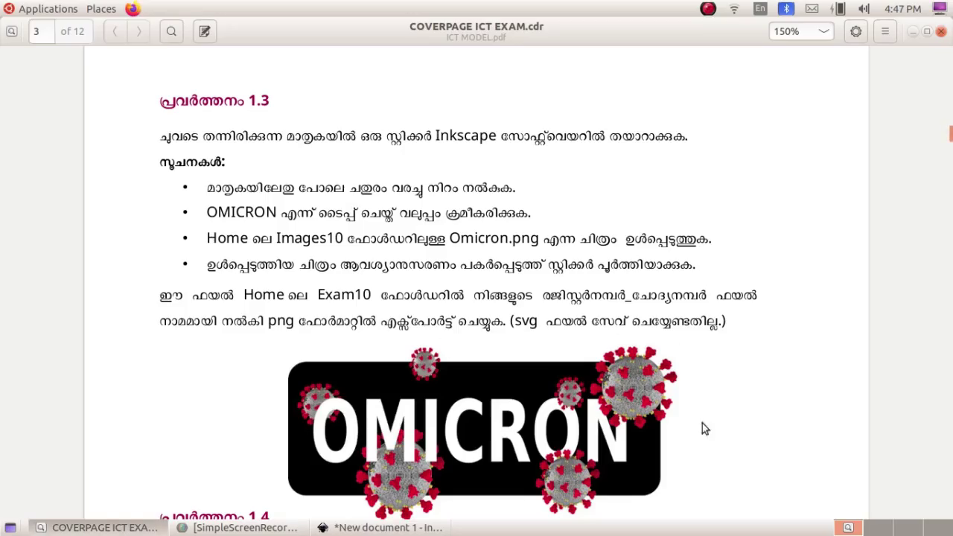
left_click(112, 527)
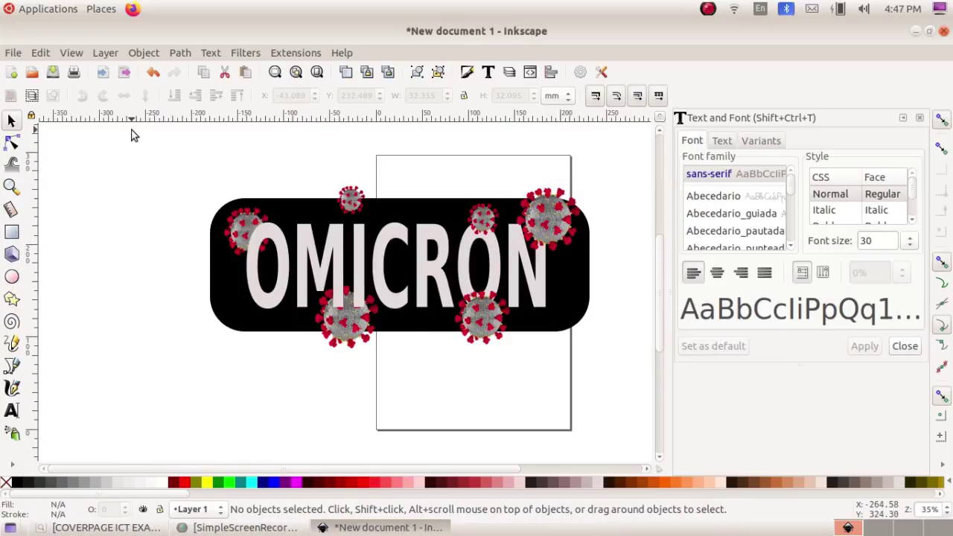
Group all eight sticker parts into one object.
left_click_drag(131, 135, 624, 397)
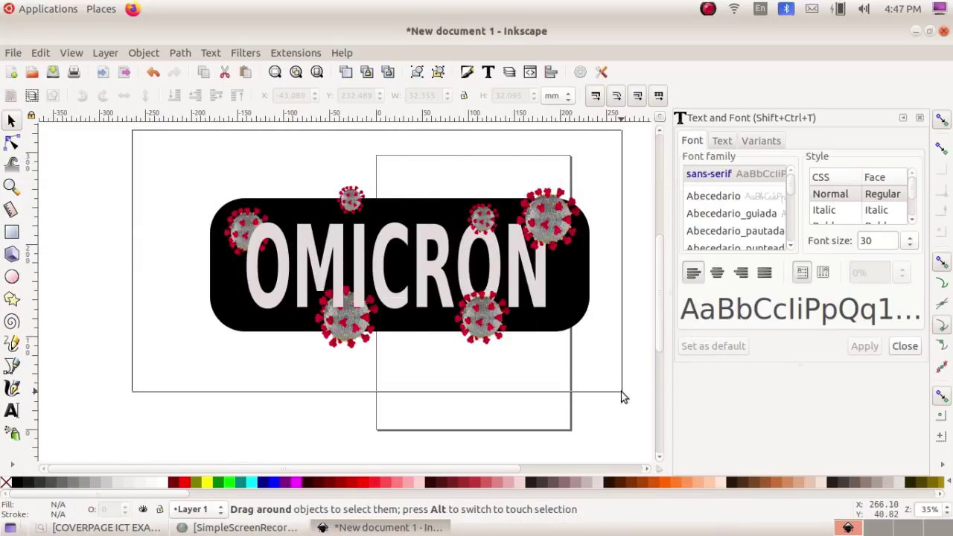
left_click(155, 55)
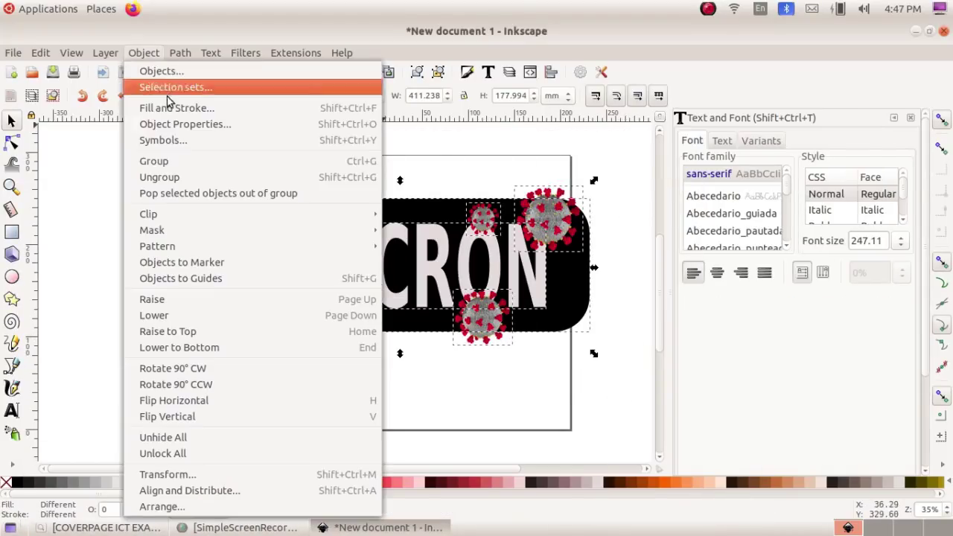
left_click(202, 159)
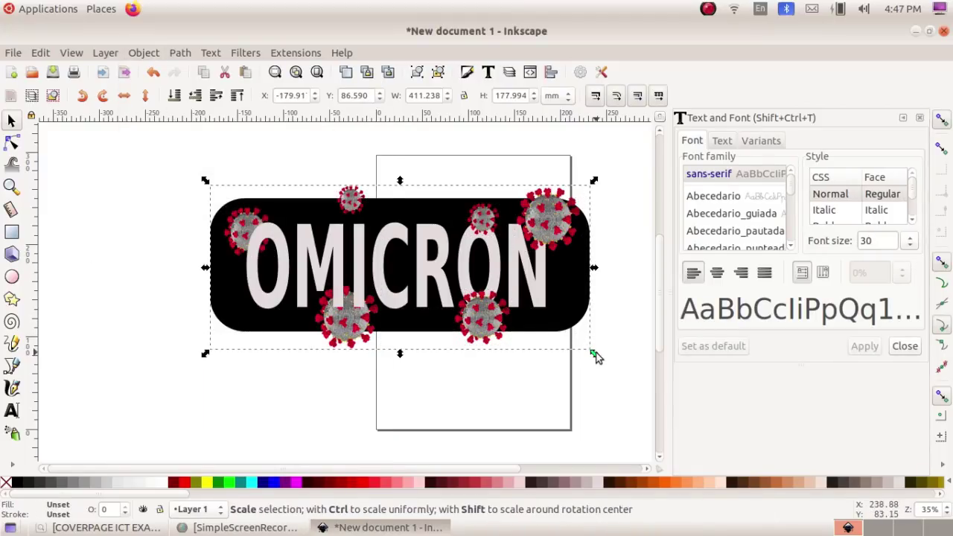
Shrink the group to about 220 × 84 mm and align it on the page.
left_click_drag(594, 355, 500, 298)
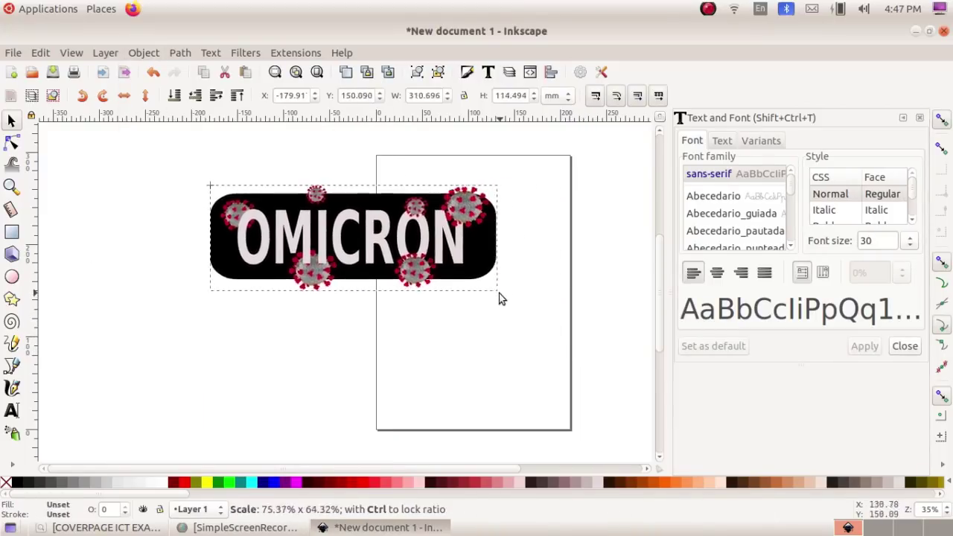
left_click_drag(500, 298, 417, 269)
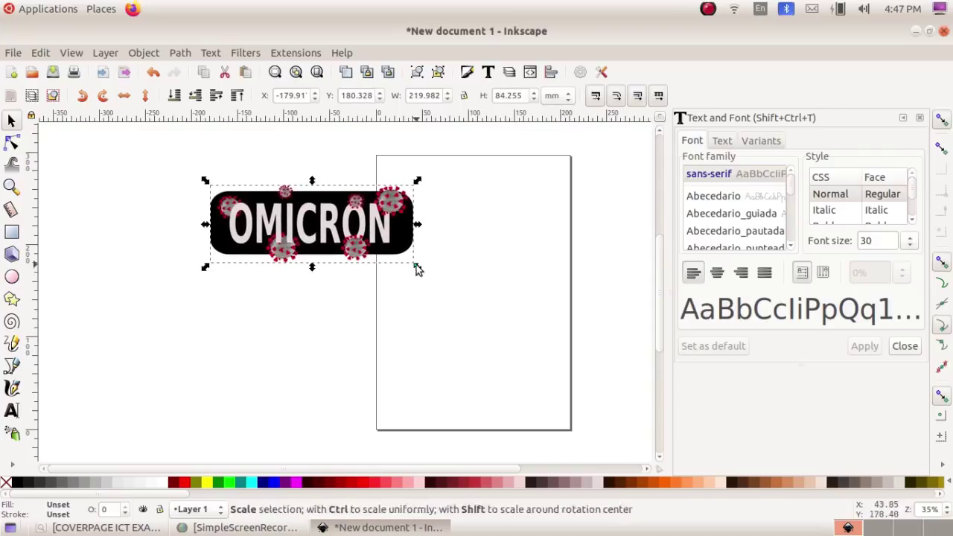
left_click_drag(255, 207, 415, 250)
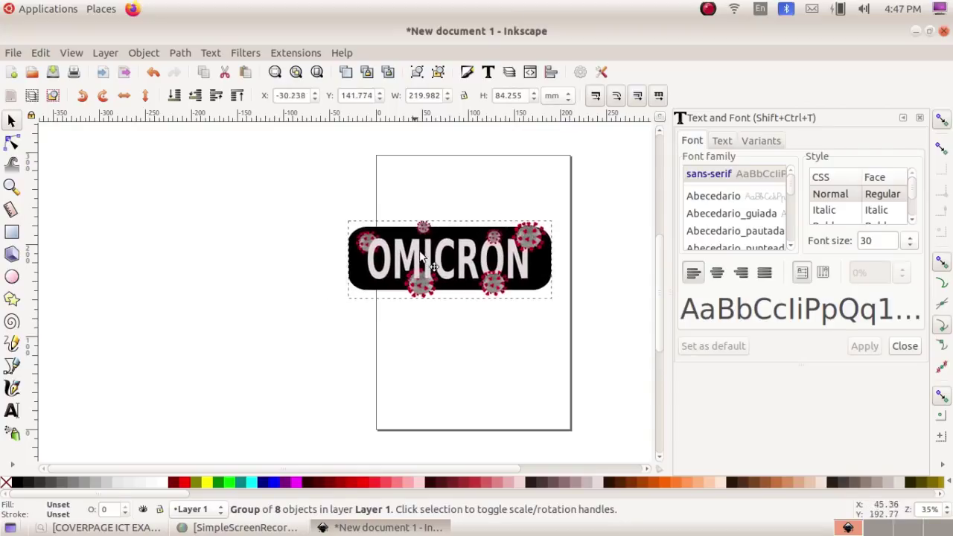
left_click_drag(579, 310, 561, 299)
left_click_drag(492, 259, 500, 274)
left_click(595, 328)
left_click(104, 527)
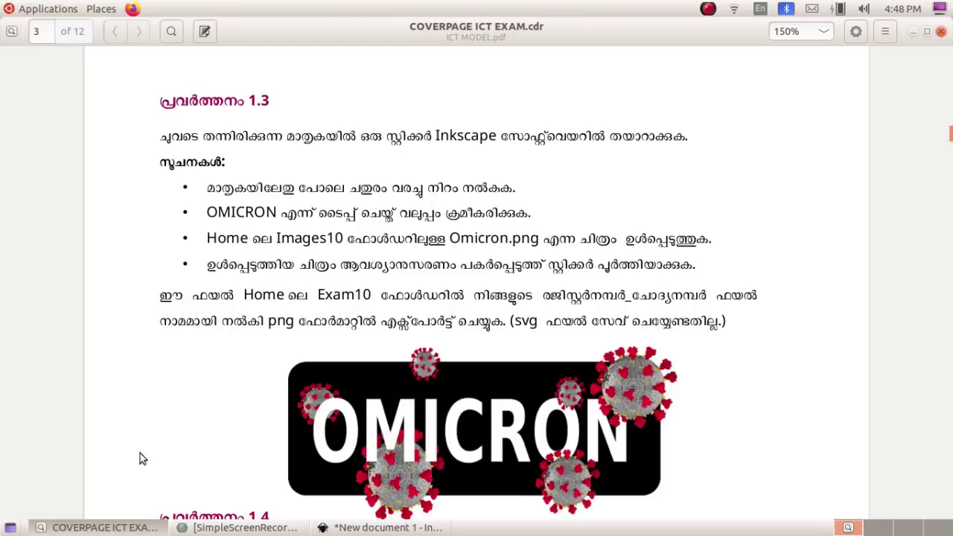
Export the drawing as 200145_3.png (743 × 264 px) into Exam10, then minimise Inkscape.
left_click(104, 527)
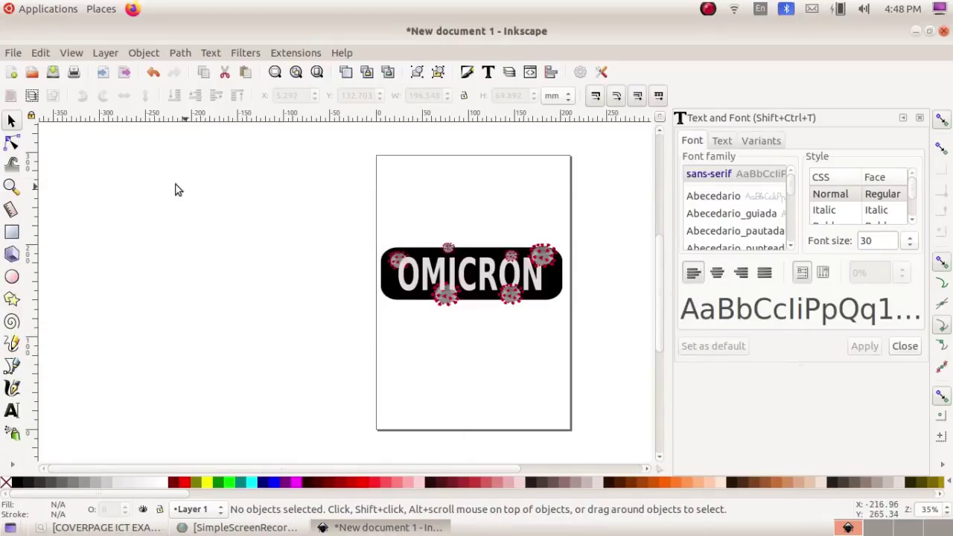
left_click(13, 52)
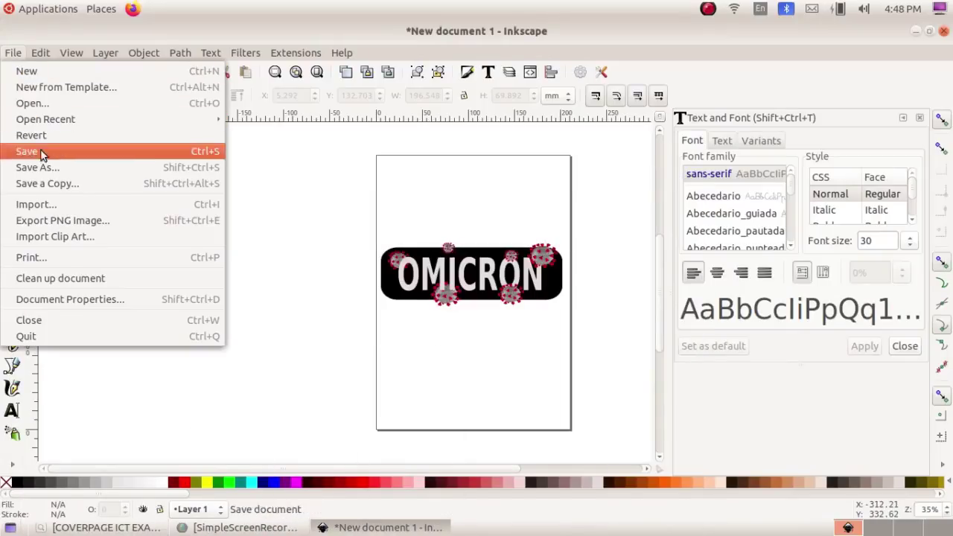
left_click(88, 225)
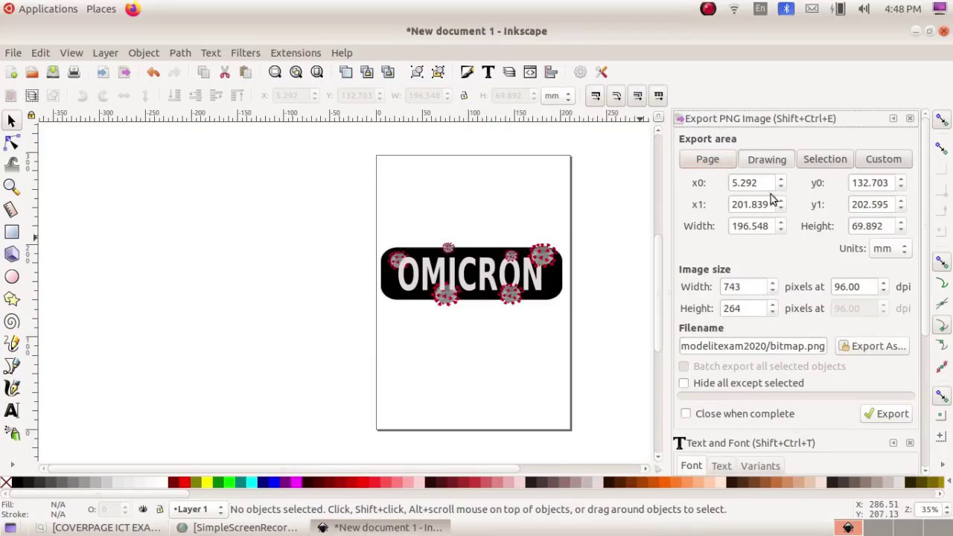
left_click(868, 349)
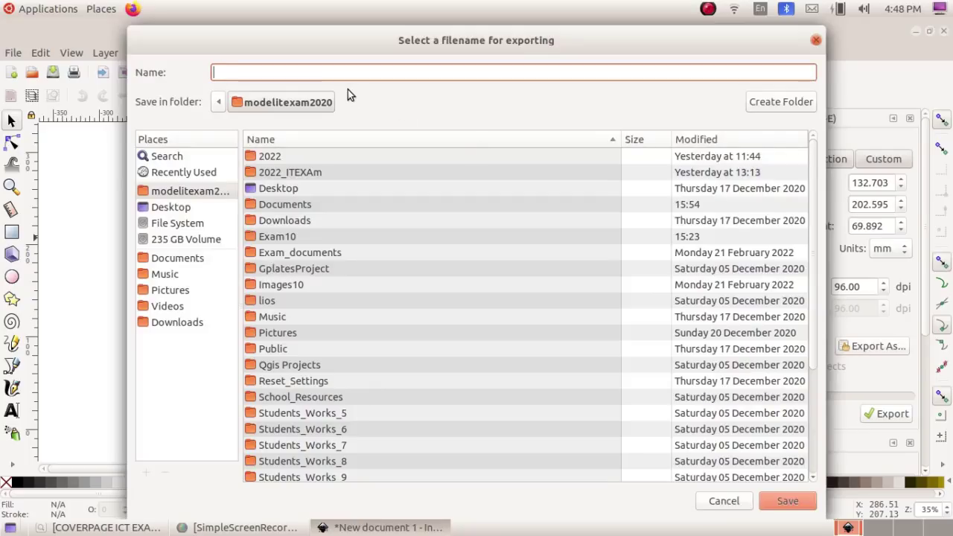
type("200145_")
type("3")
double_click(319, 238)
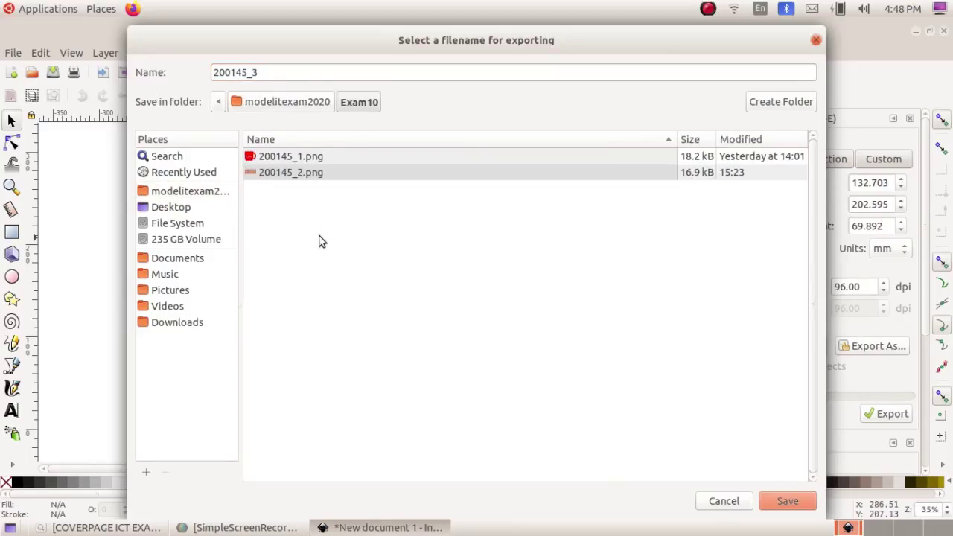
left_click(794, 500)
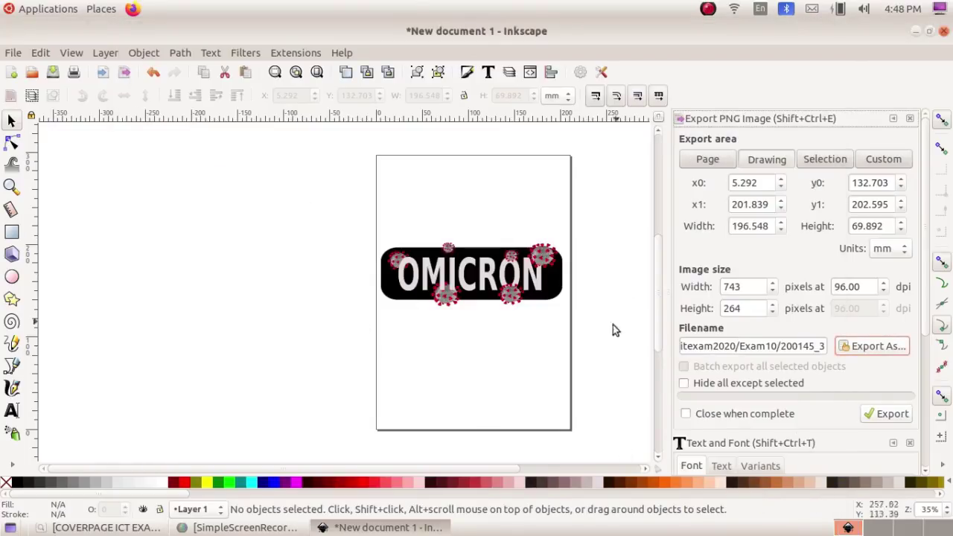
left_click(891, 415)
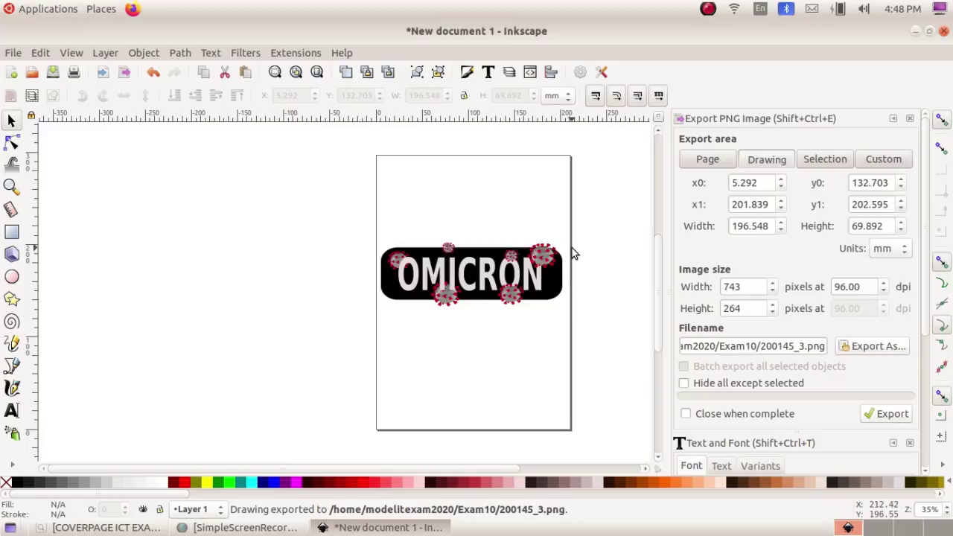
left_click(918, 30)
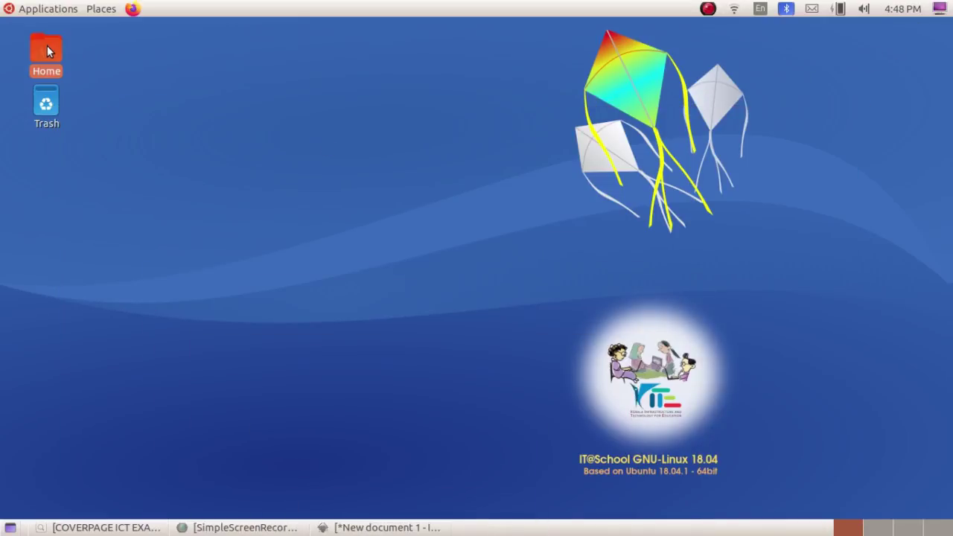
Browse Home > Exam10 and preview the new 200145_3.png, then close the viewer.
double_click(47, 45)
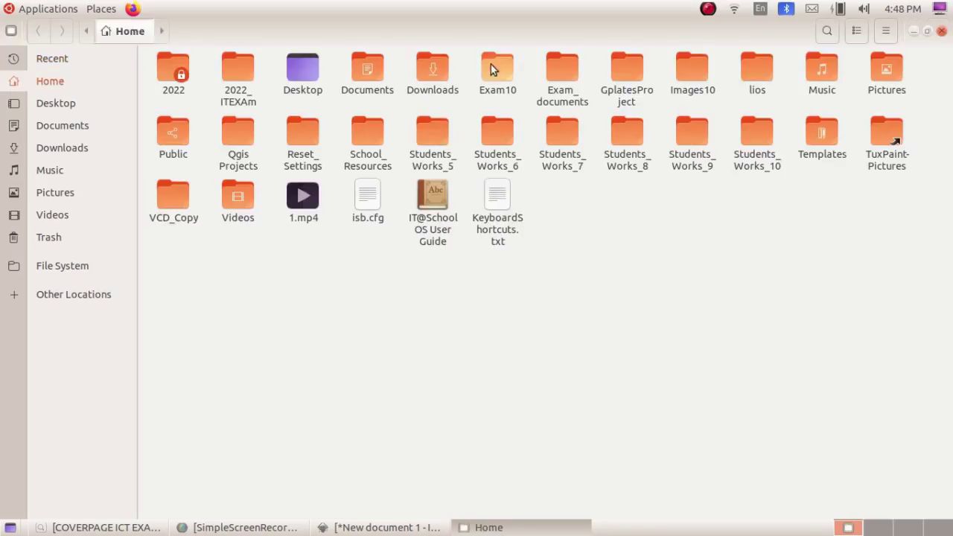
double_click(491, 67)
double_click(314, 96)
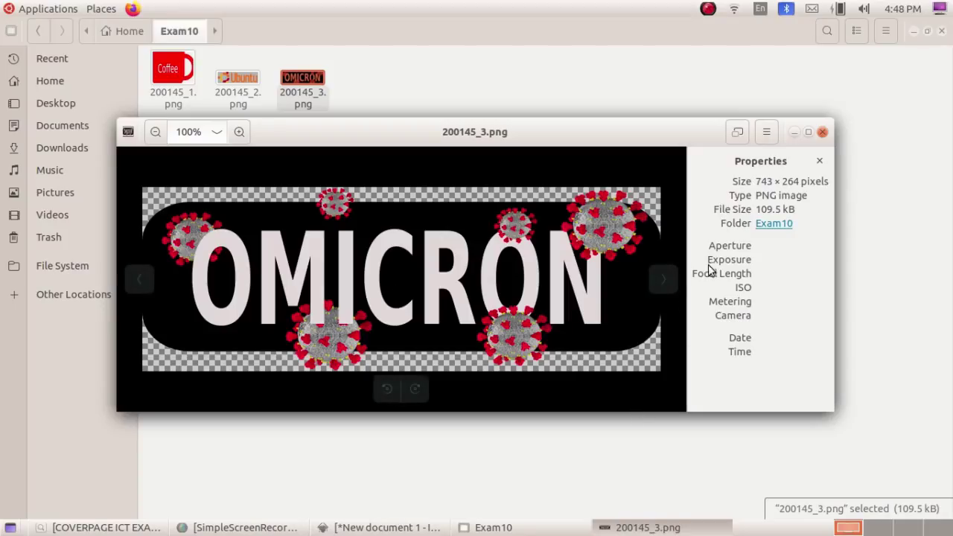
left_click(821, 132)
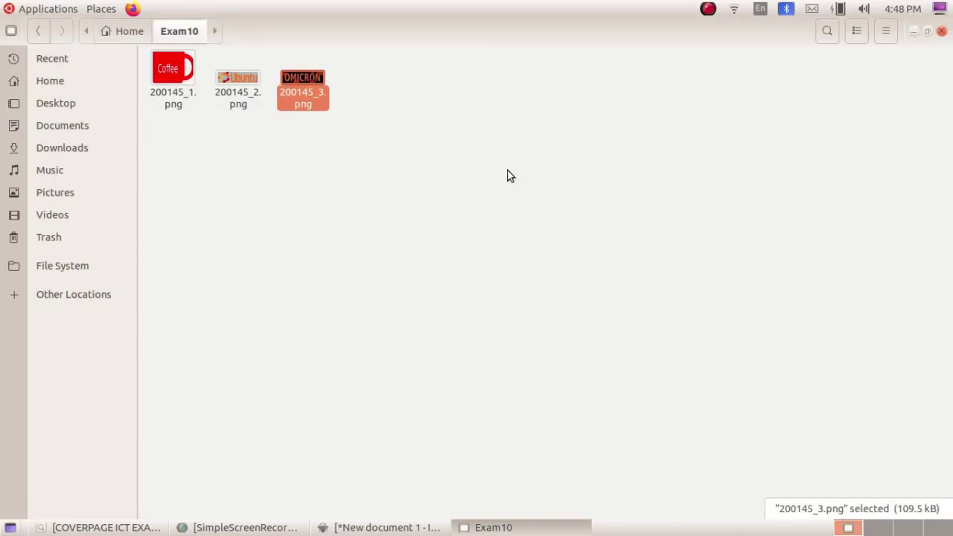